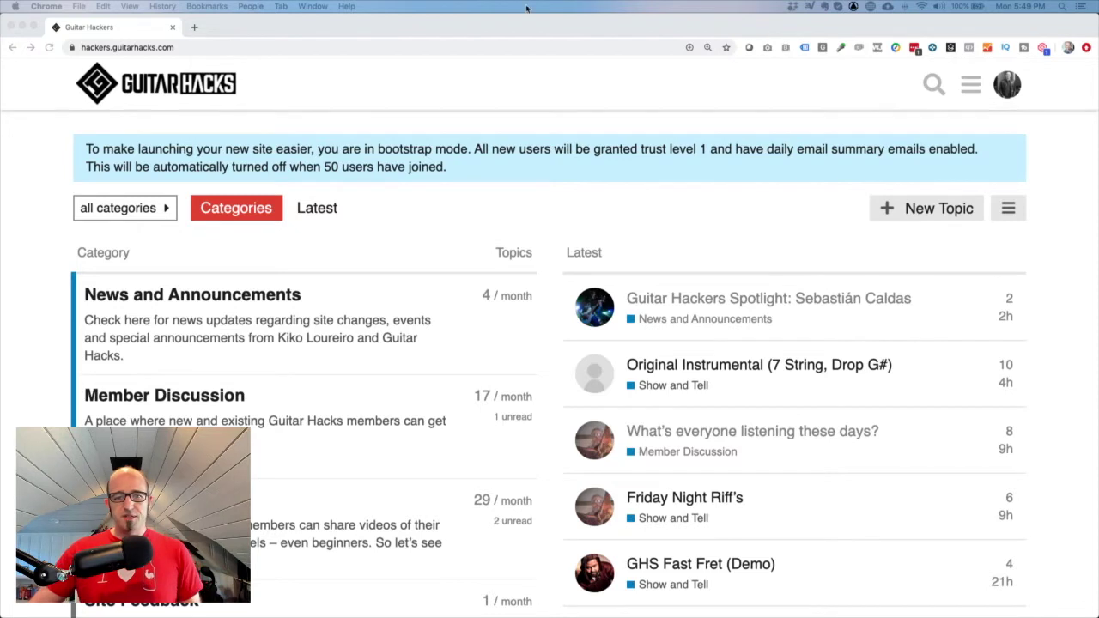
Start a new topic titled "Poll: How many strings are you playing?" in the Member Discussion category.
left_click(528, 167)
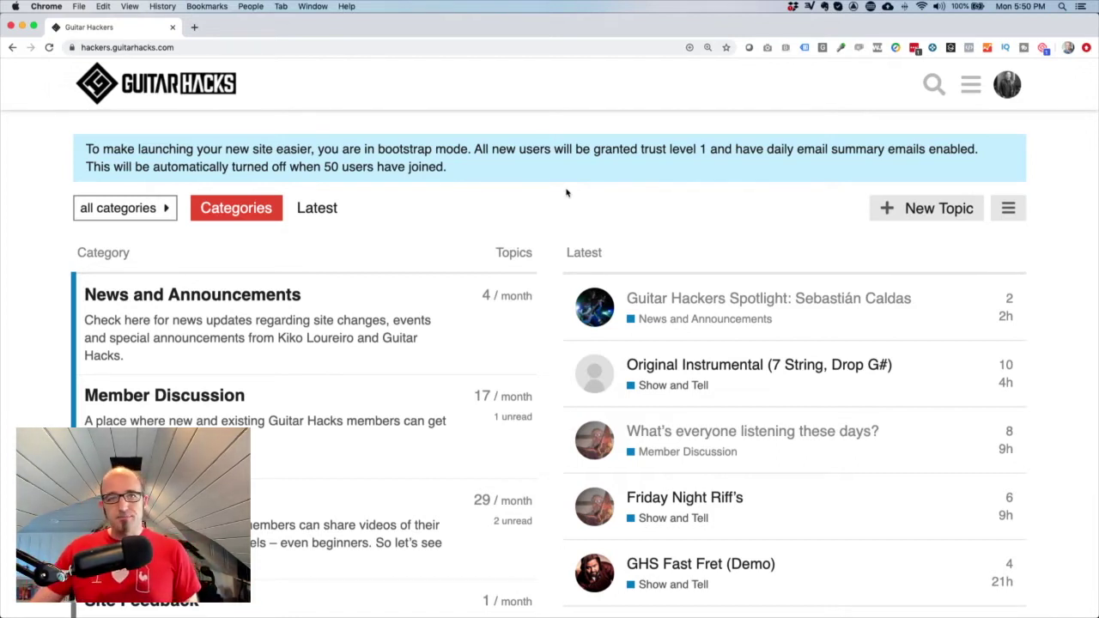
left_click(921, 215)
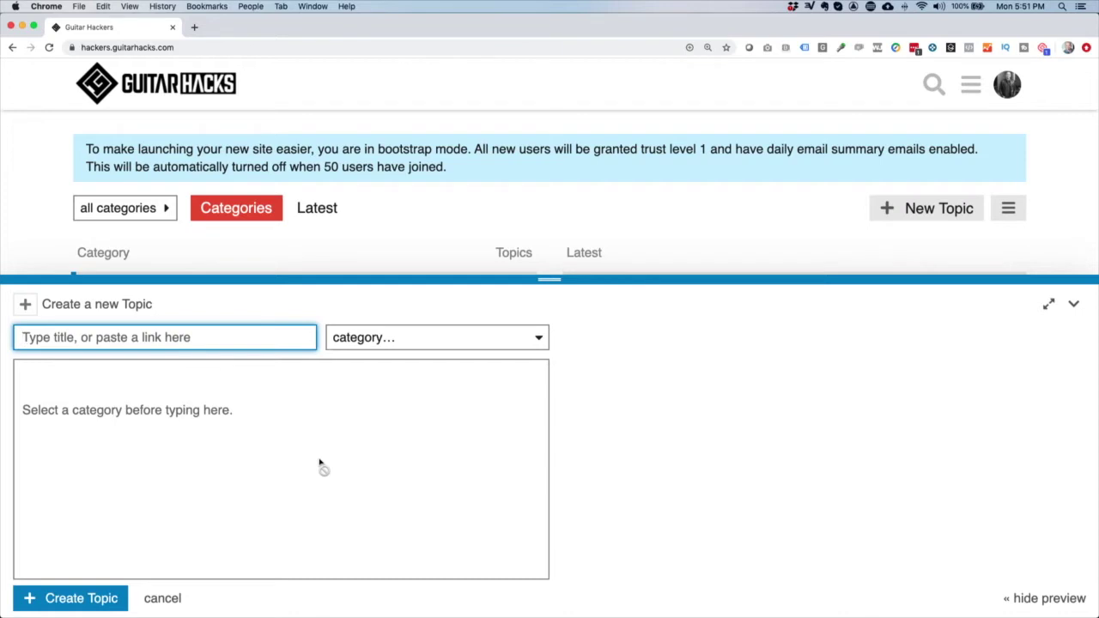
type("Poll: How many strings are you playing?")
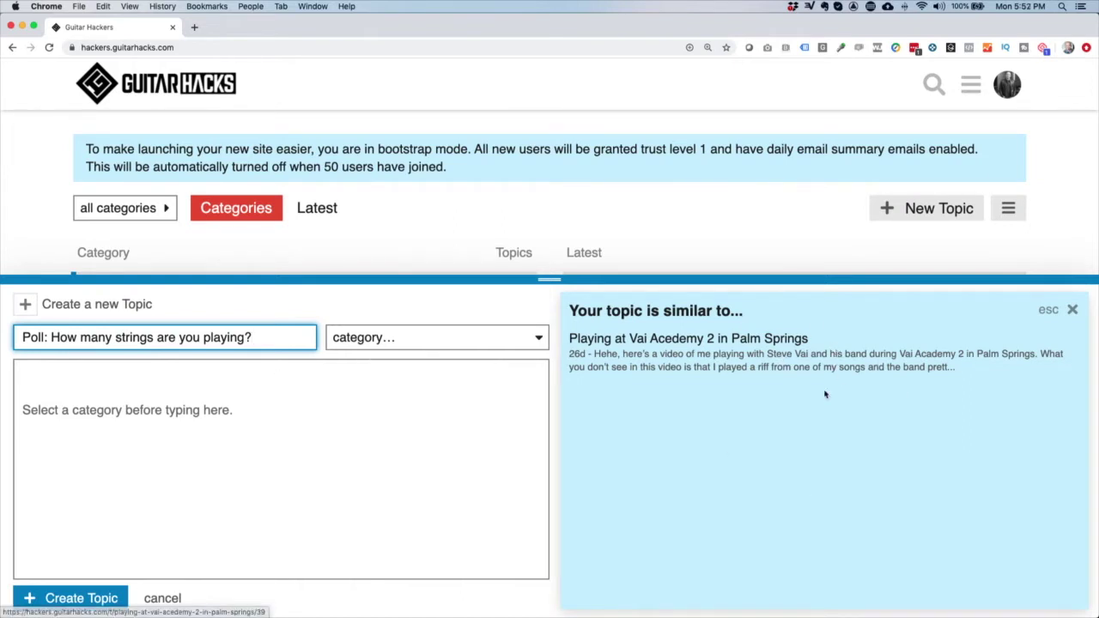
left_click(1073, 309)
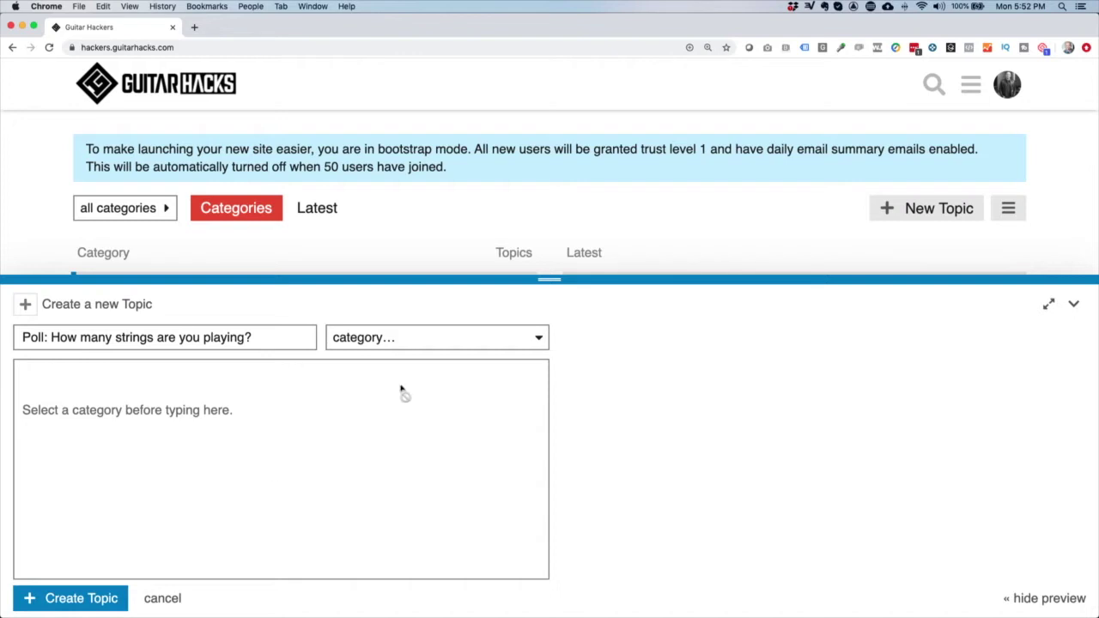
left_click(435, 342)
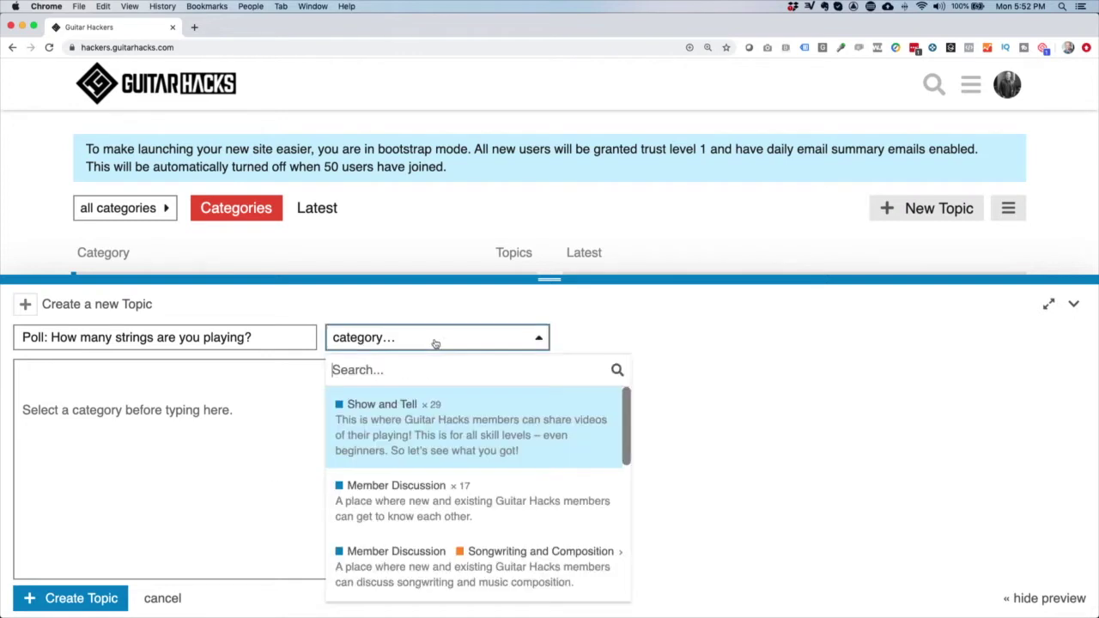
left_click(408, 510)
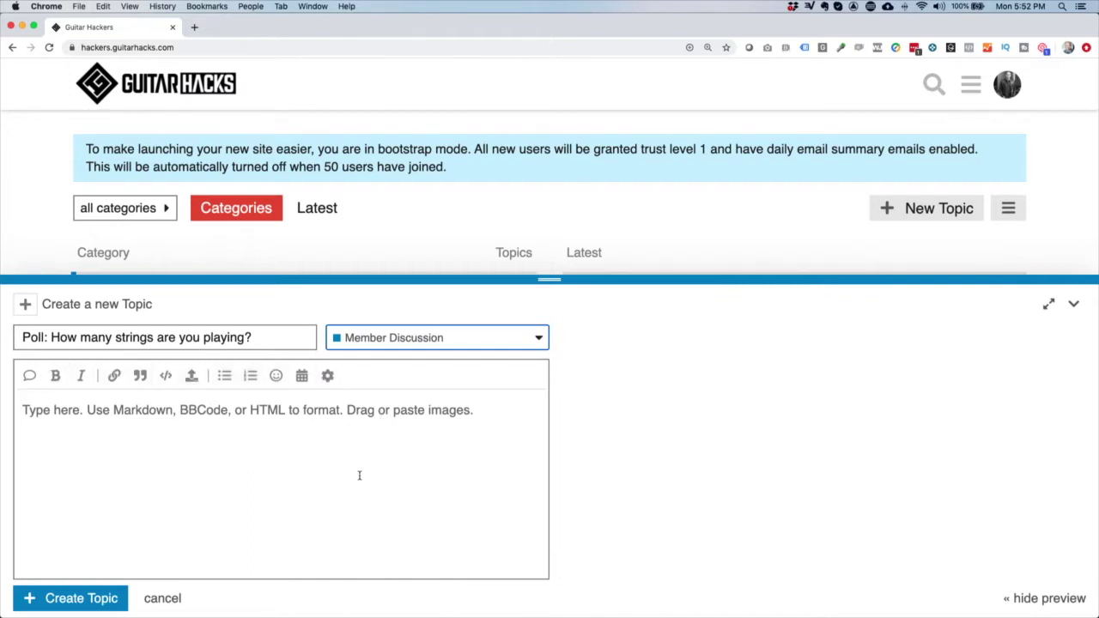
Open the poll builder for the topic and set the poll type to Single Choice.
left_click(328, 378)
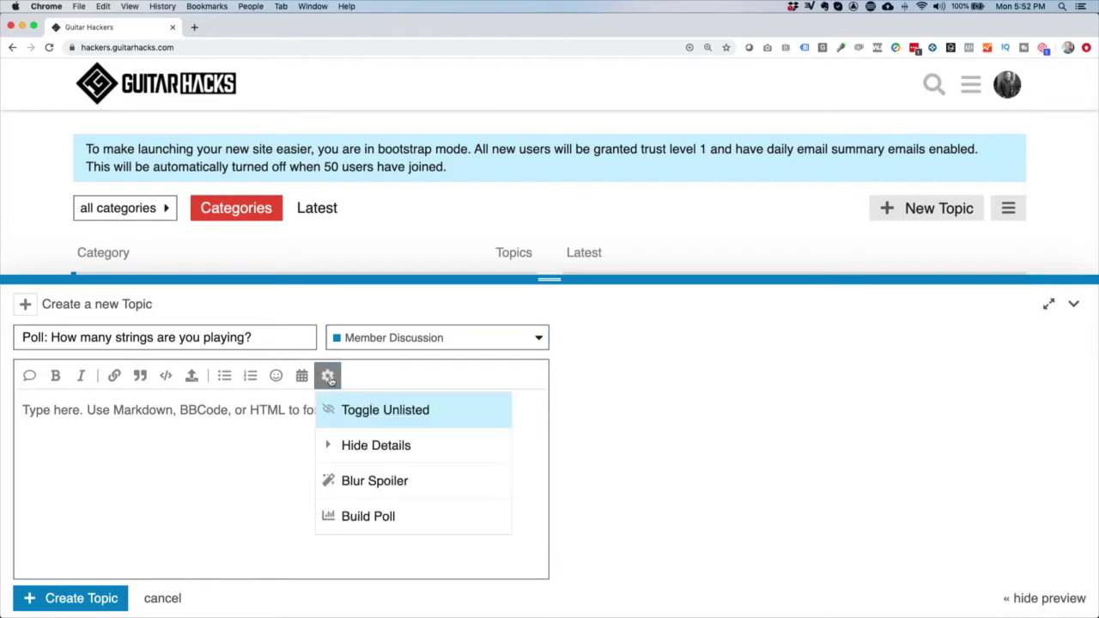
left_click(421, 518)
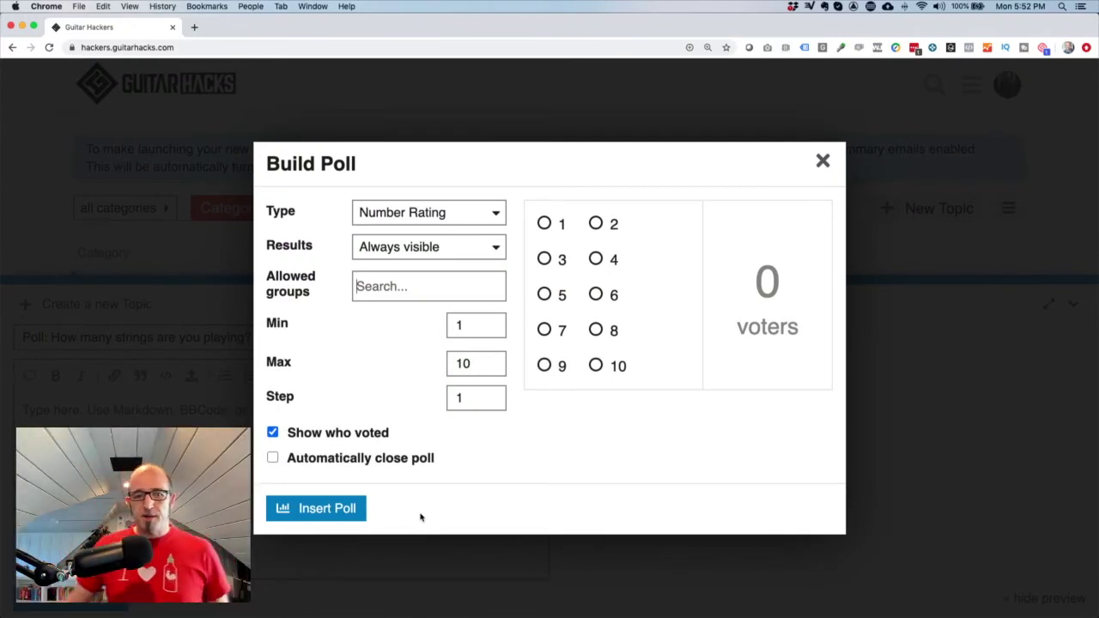
left_click(458, 226)
left_click(444, 246)
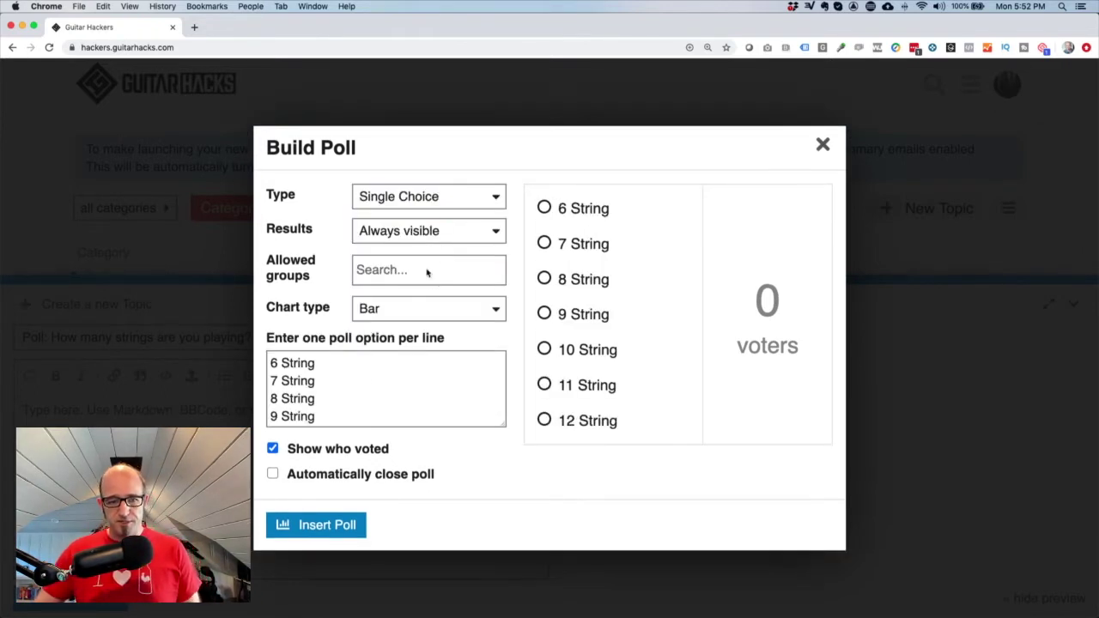
Replace the existing poll options with two lines, "6 Strings" and "7 strings", and try selecting the first one in the preview.
left_click_drag(270, 360, 357, 481)
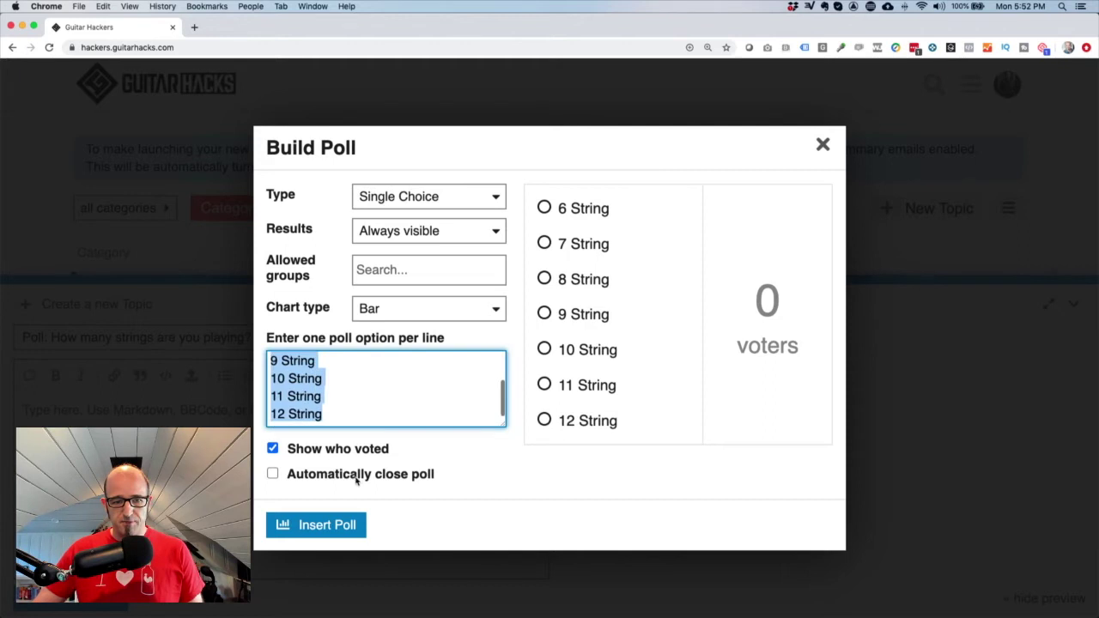
key("BackSpace")
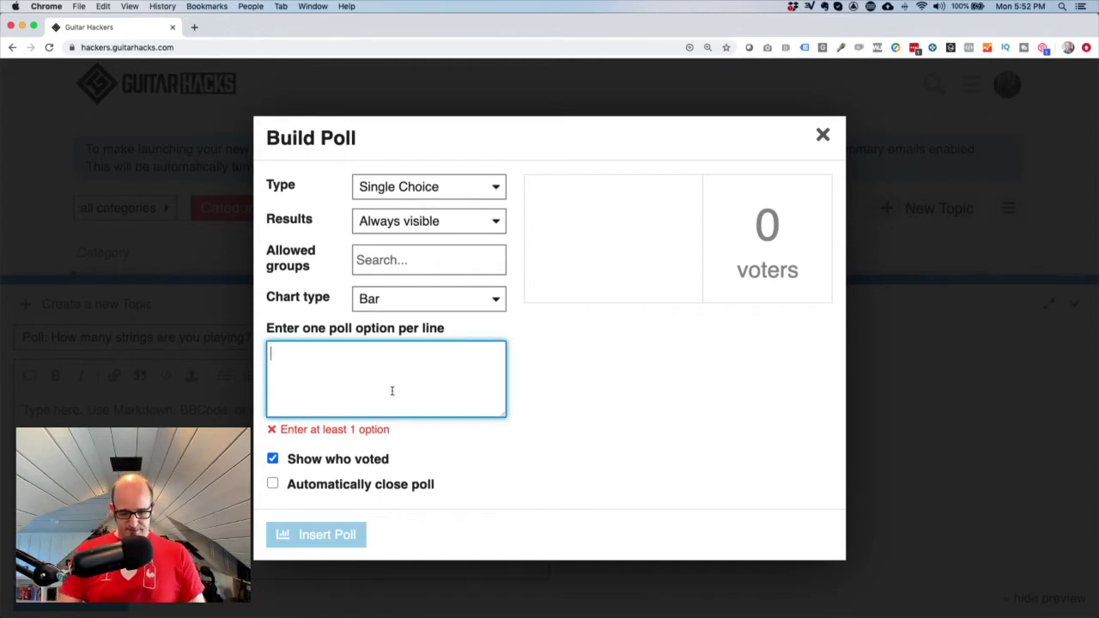
type("6 Strin")
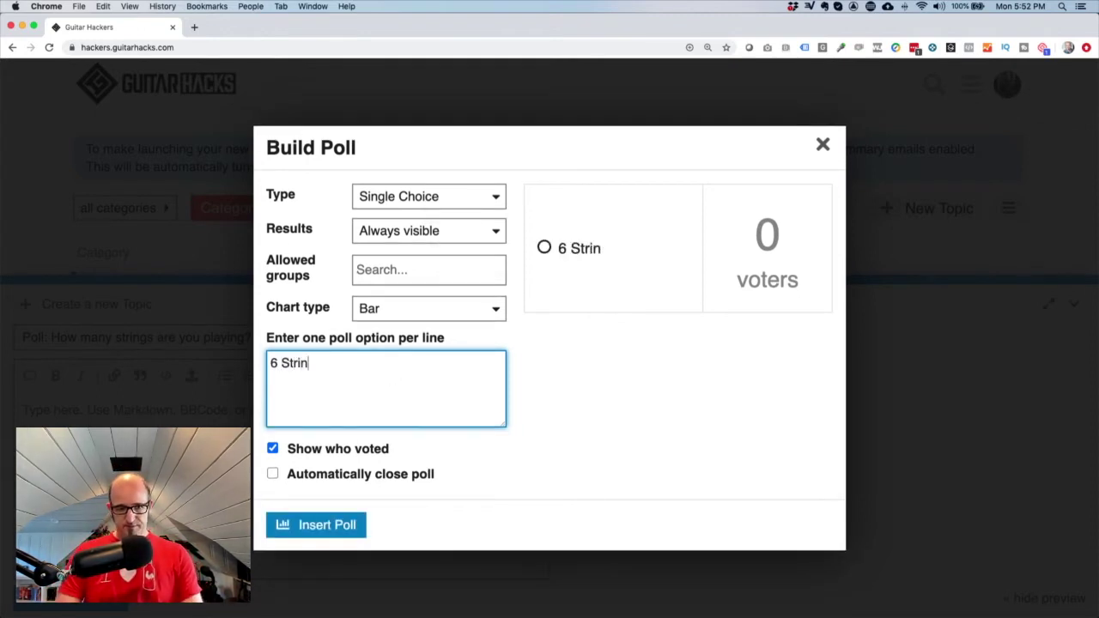
type("gs")
key("Return")
type("7")
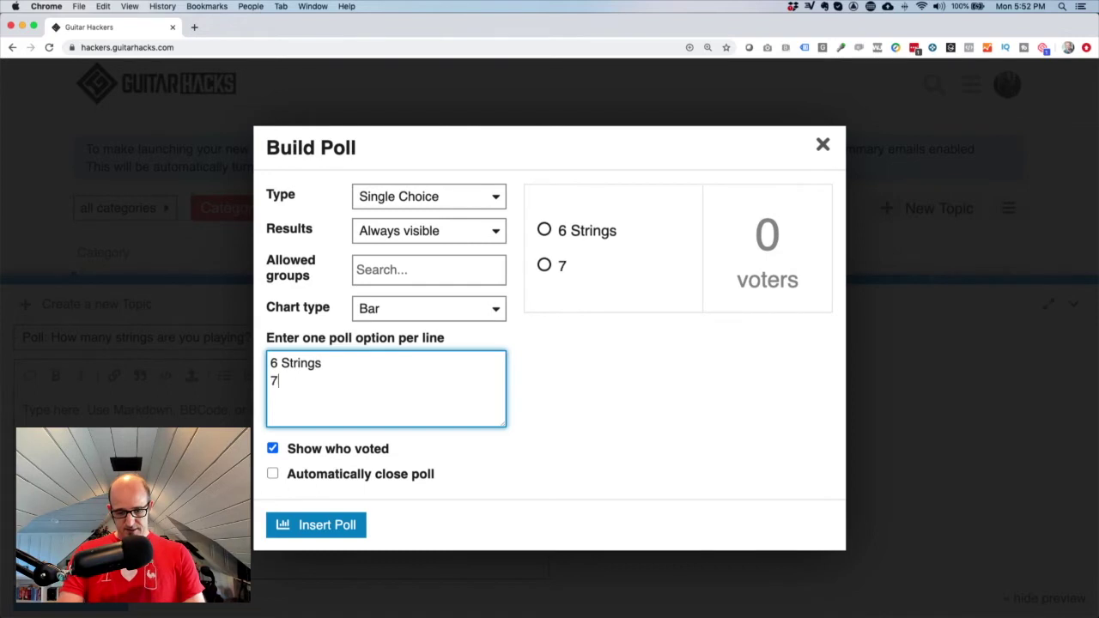
type(" strings")
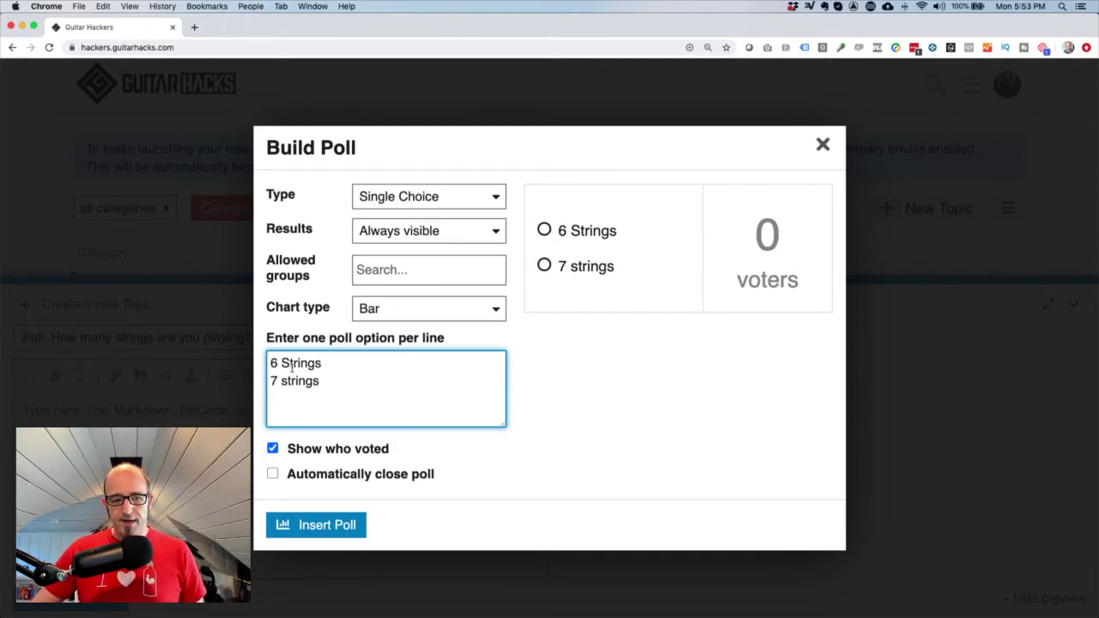
left_click(544, 233)
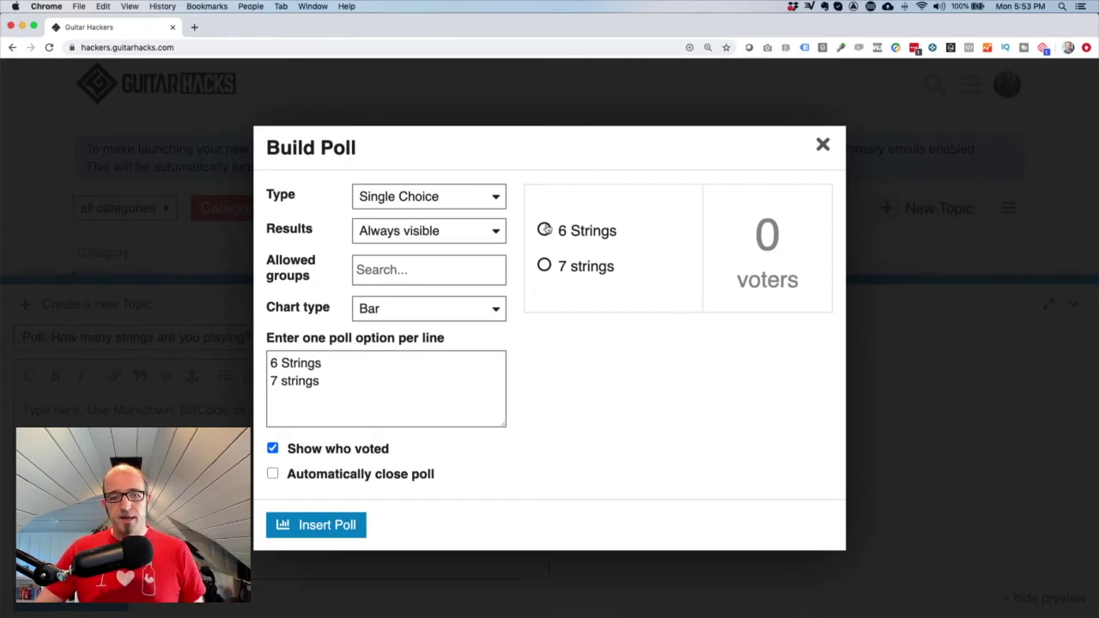
Switch the poll type to Multiple Choice and clear all the poll options.
left_click(486, 205)
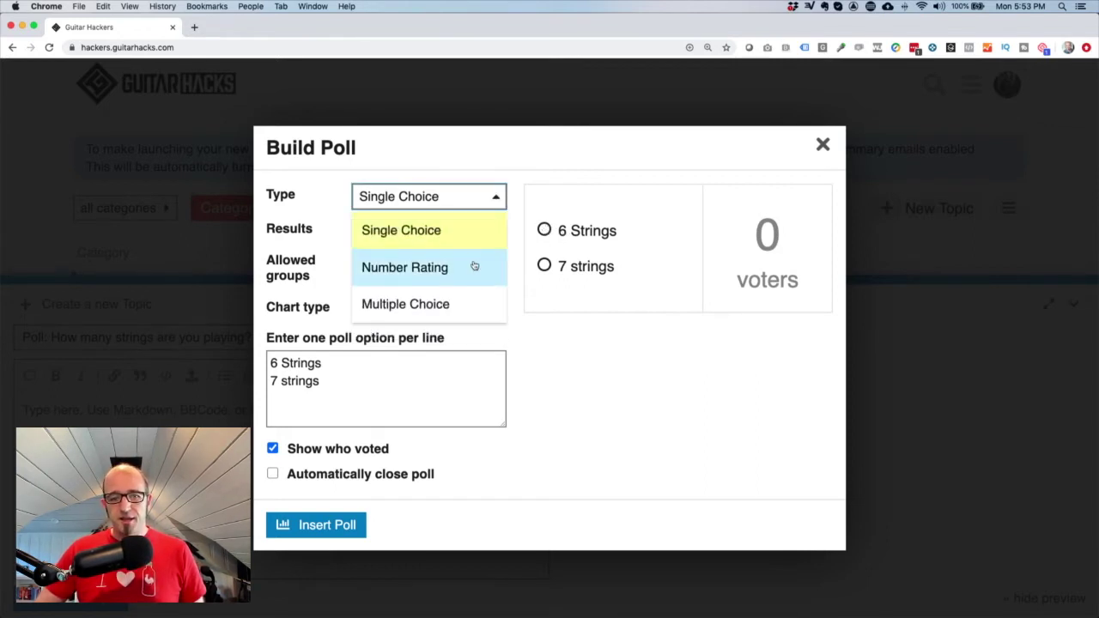
left_click(462, 311)
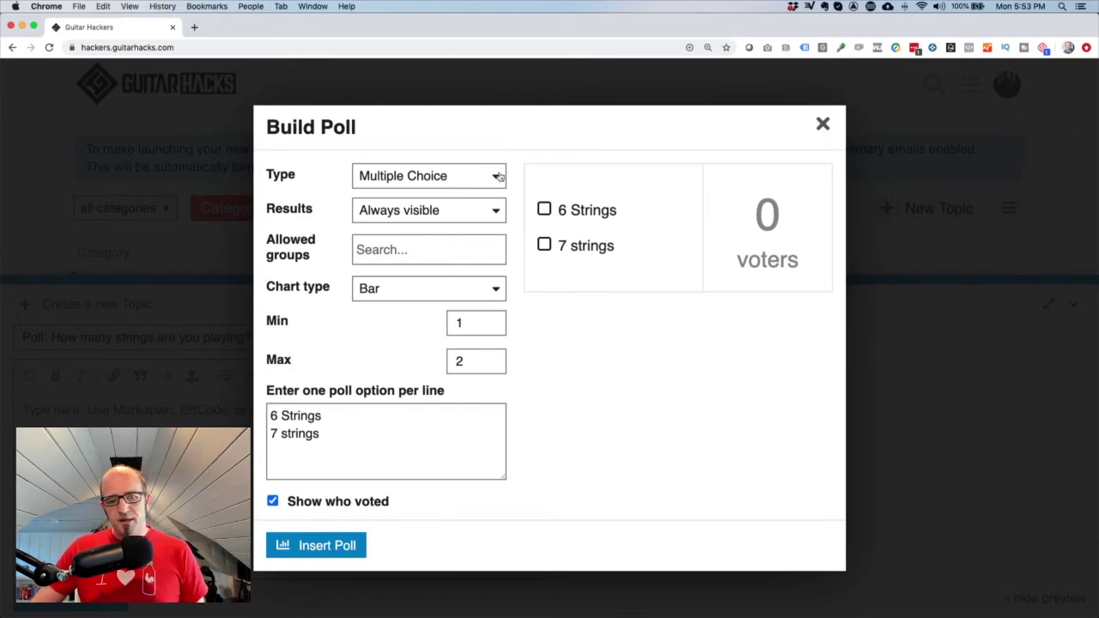
left_click_drag(352, 438, 428, 393)
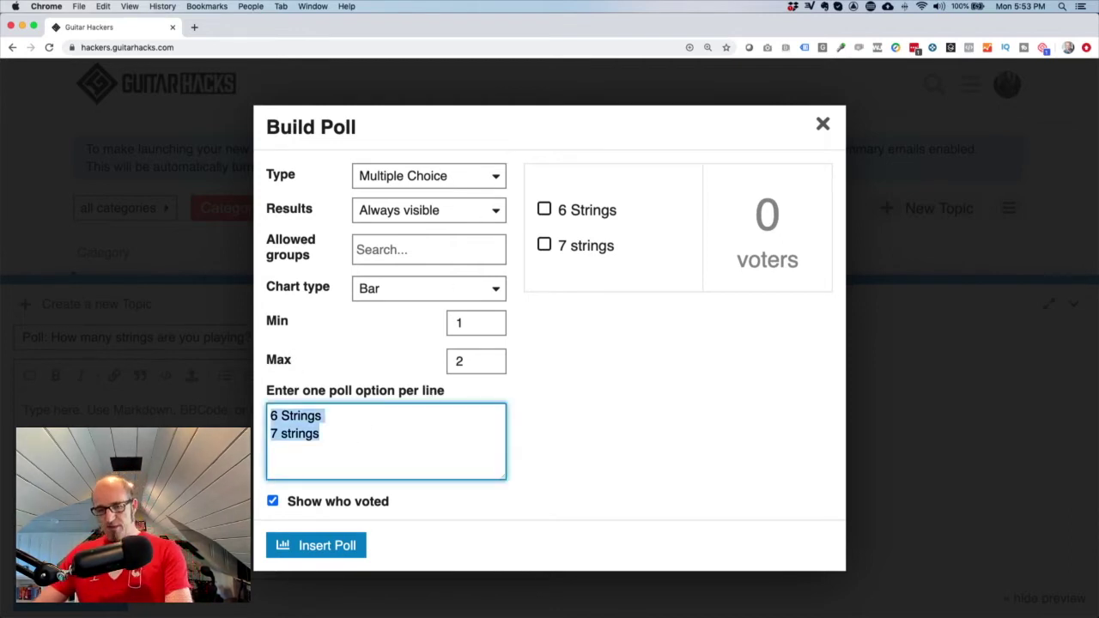
key("BackSpace")
Switch the poll type to Number Rating and set its maximum to 10.
left_click(493, 176)
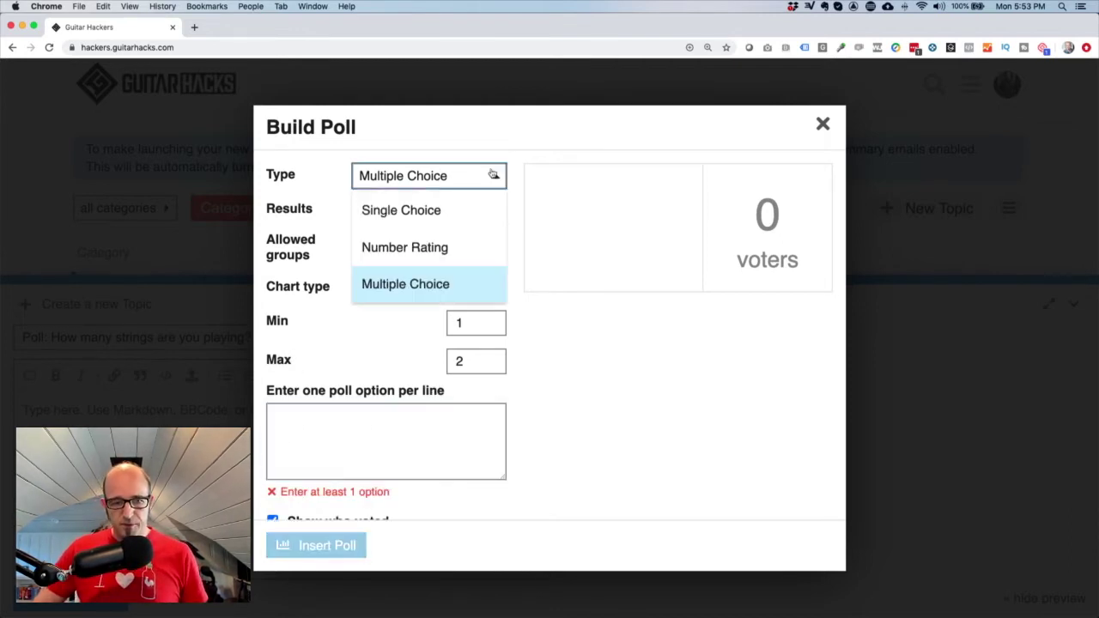
left_click(463, 253)
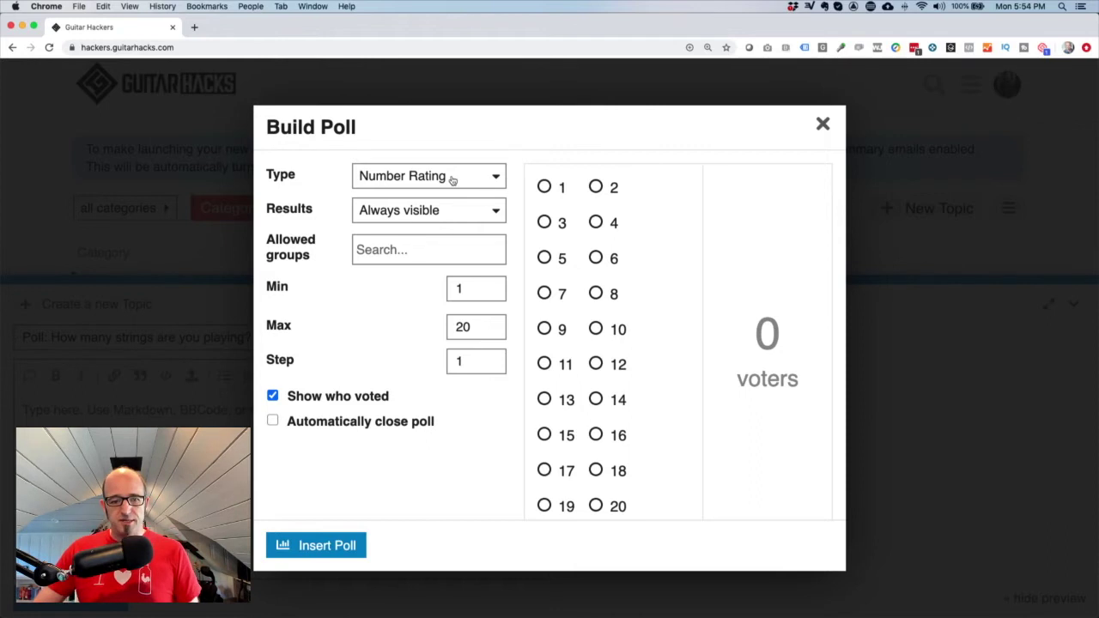
left_click_drag(475, 328, 439, 325)
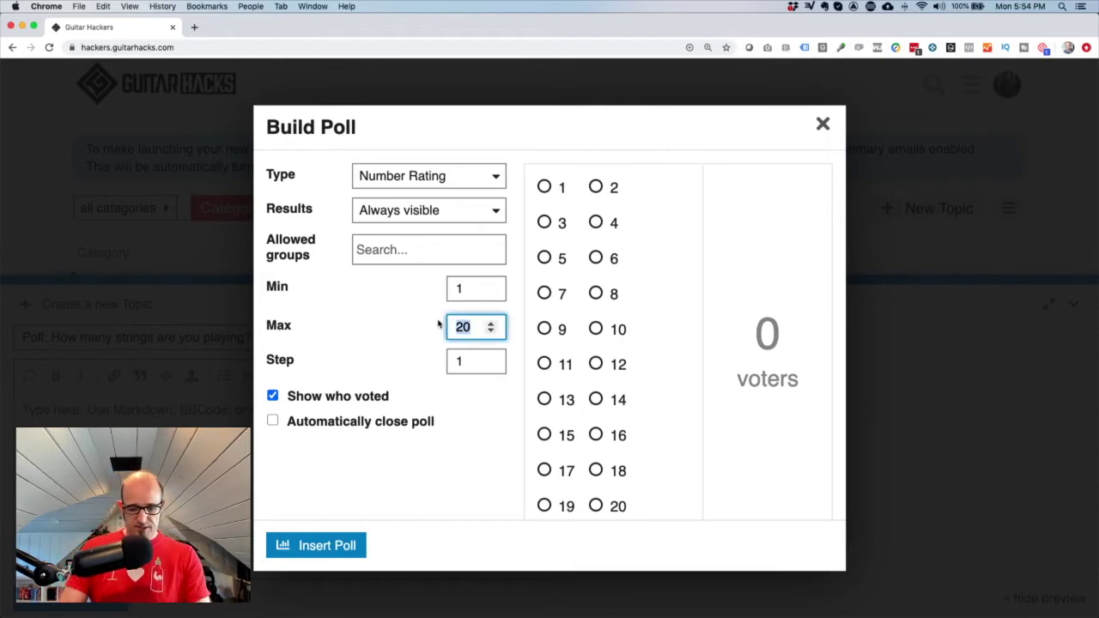
type("10")
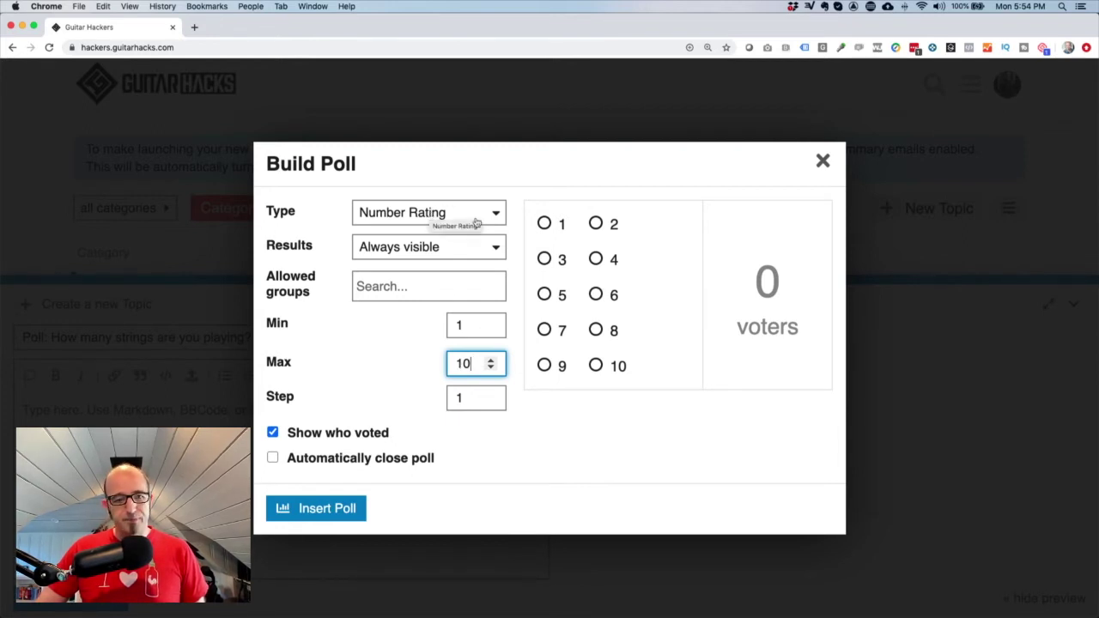
Set the poll type to Multiple Choice and enter the options 6 String, 7 String and 8 String on separate lines.
left_click(432, 214)
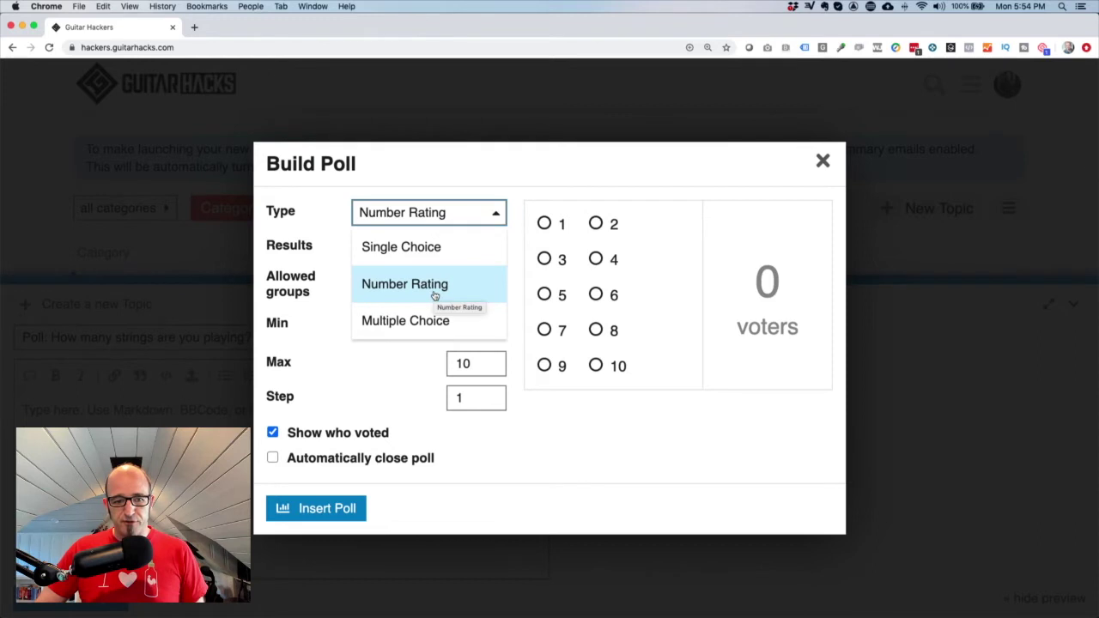
left_click(432, 330)
left_click(365, 427)
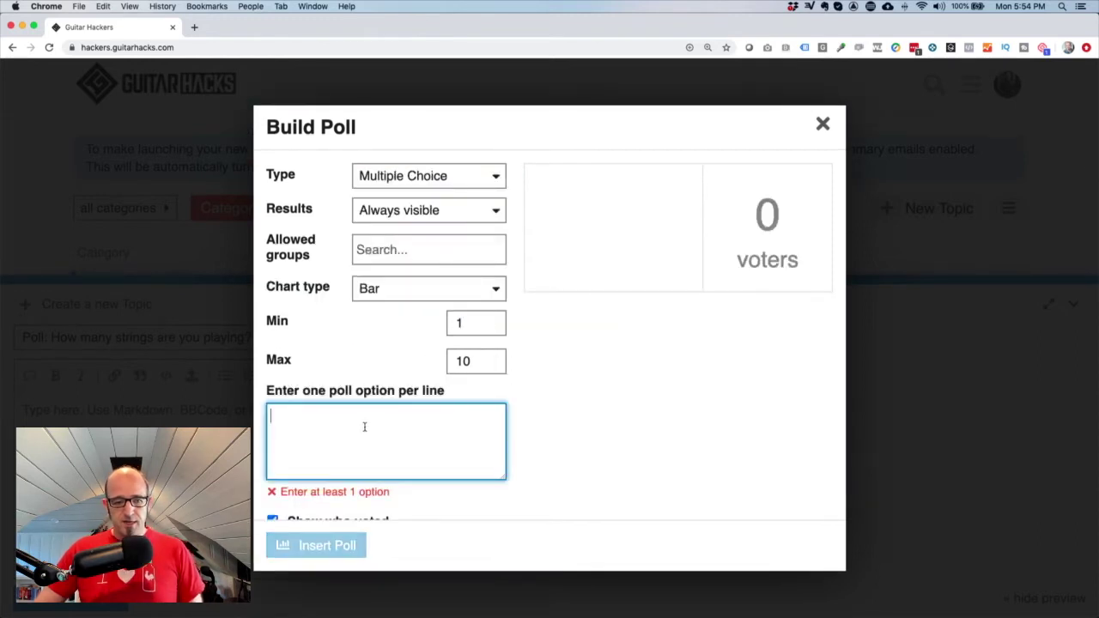
type("6 String")
key("Return")
type("7 String")
key("Return")
type("8 str")
key("BackSpace")
key("BackSpace")
key("BackSpace")
type("String ")
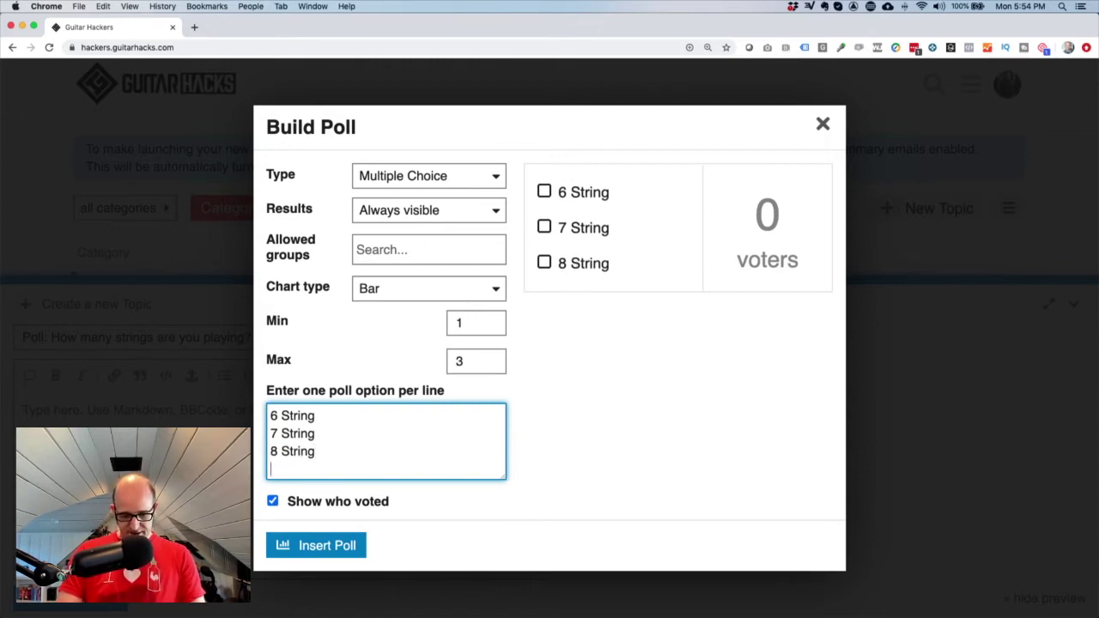
Add the poll options 9 String, 10 String, 11 String and 12 String on separate lines, and return to the first option.
type("9 String")
key("Return")
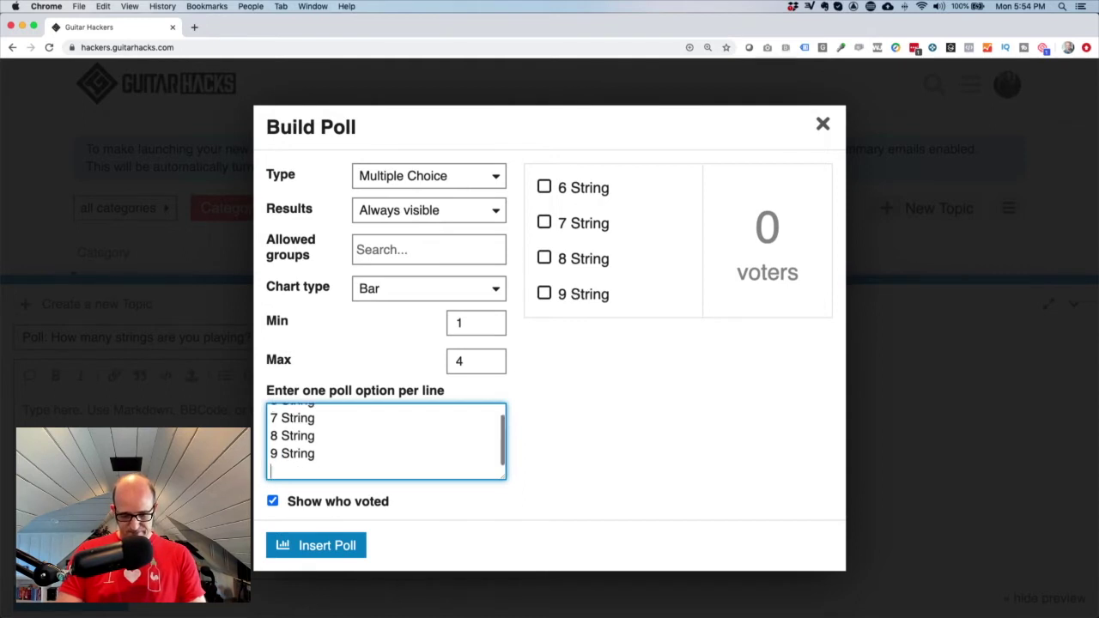
type("10 String")
key("Return")
type("11 String")
key("Return")
type("12 String")
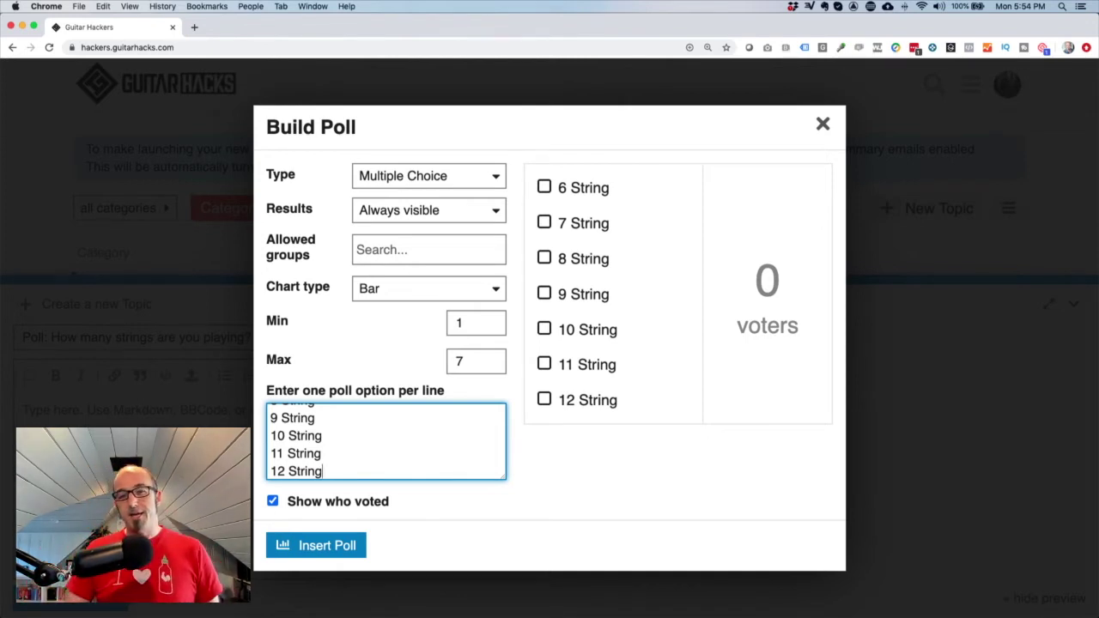
key("Up")
key("Up")
key("Up")
key("Up")
key("Up")
key("Up")
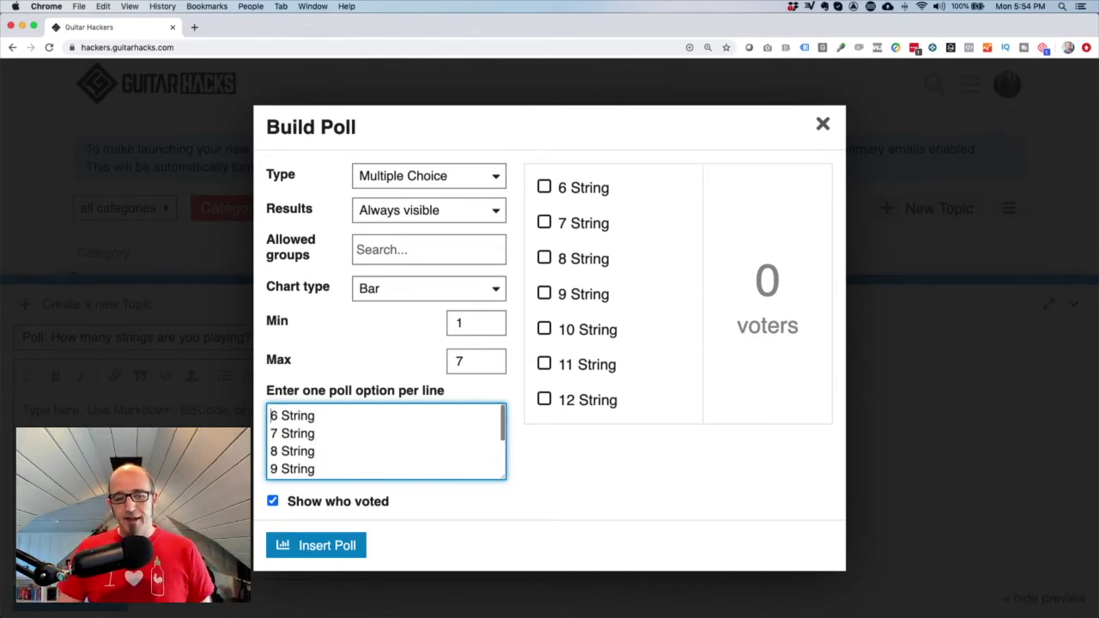
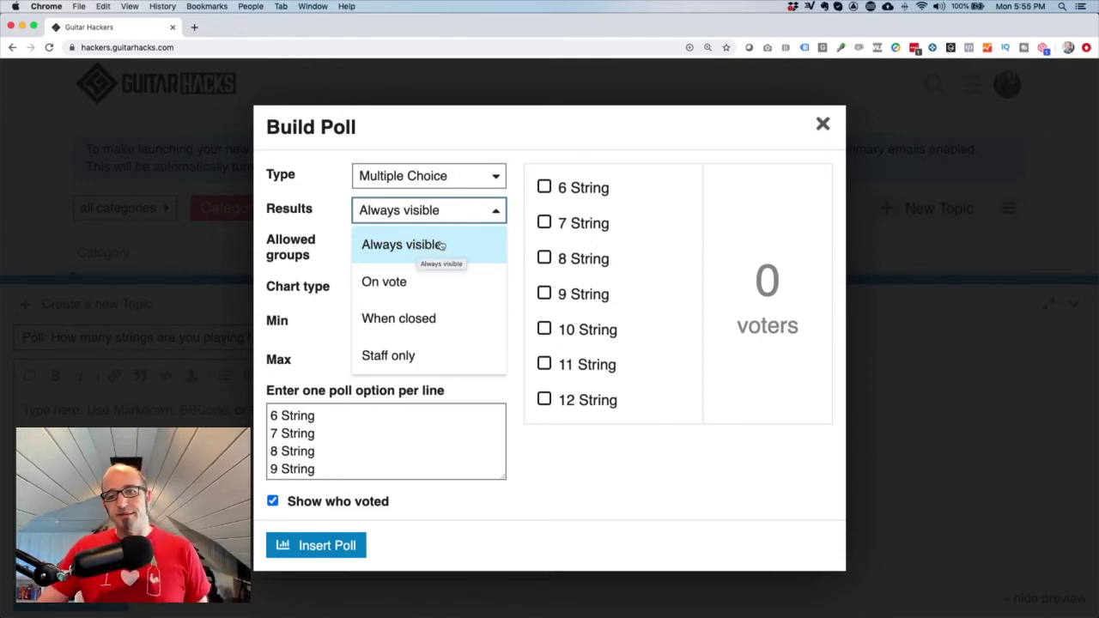
Set the poll's results visibility to On vote.
left_click(748, 266)
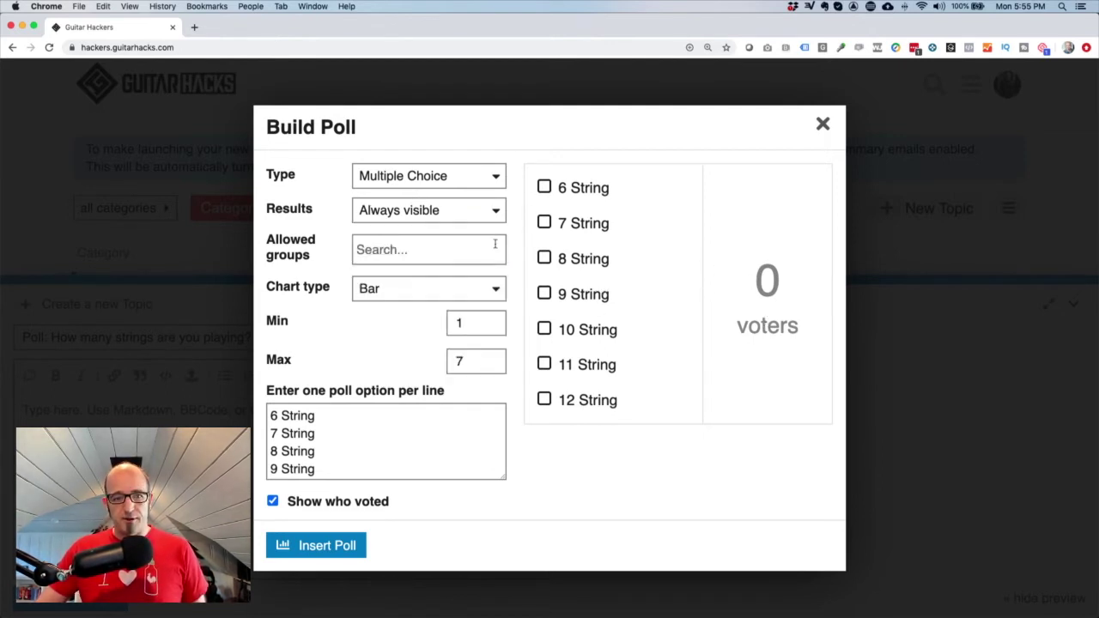
left_click(429, 210)
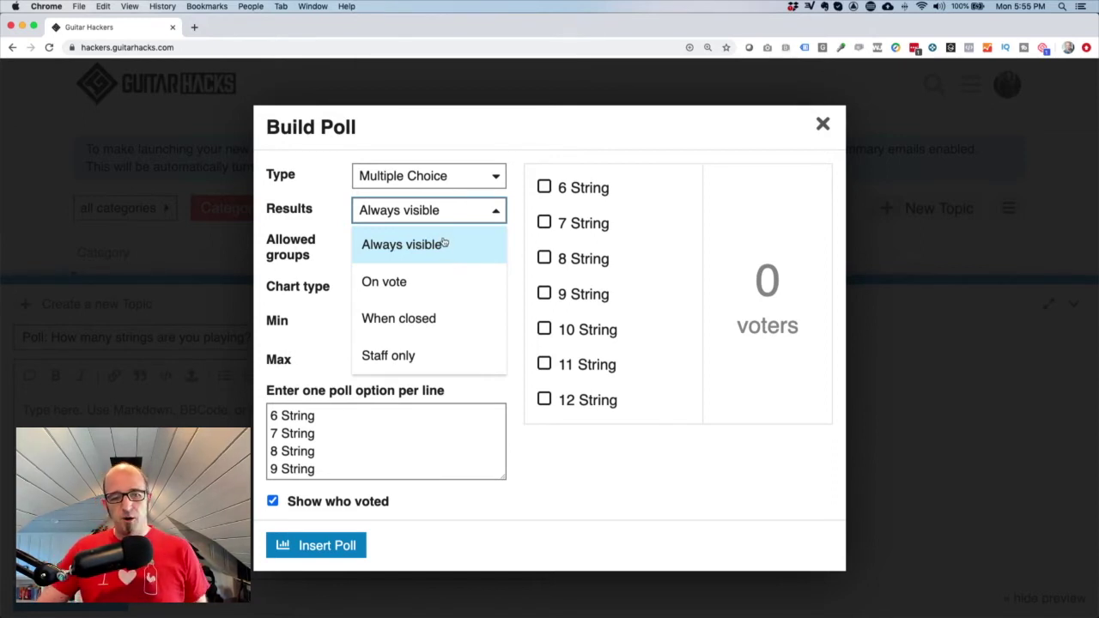
left_click(437, 280)
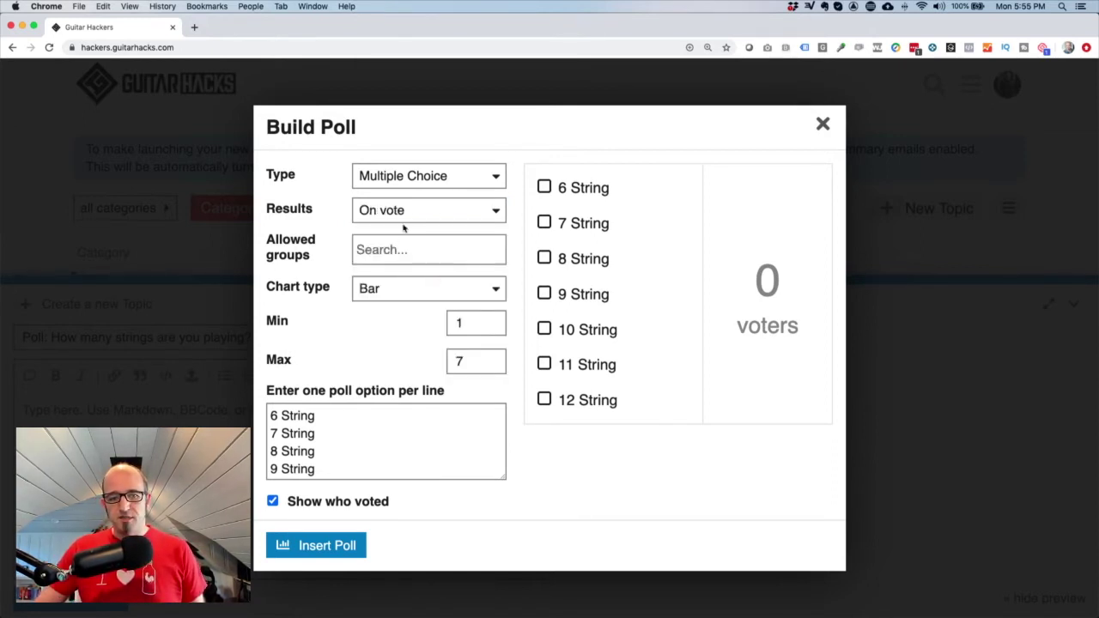
Try the When closed and Staff only settings for the poll's results visibility.
left_click(442, 215)
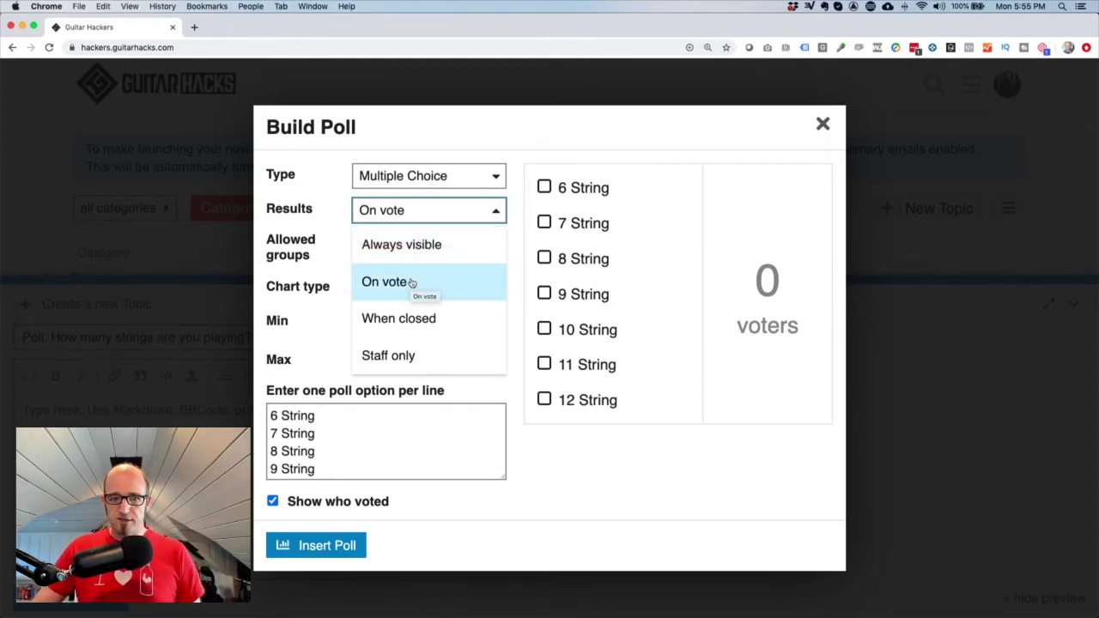
left_click(422, 319)
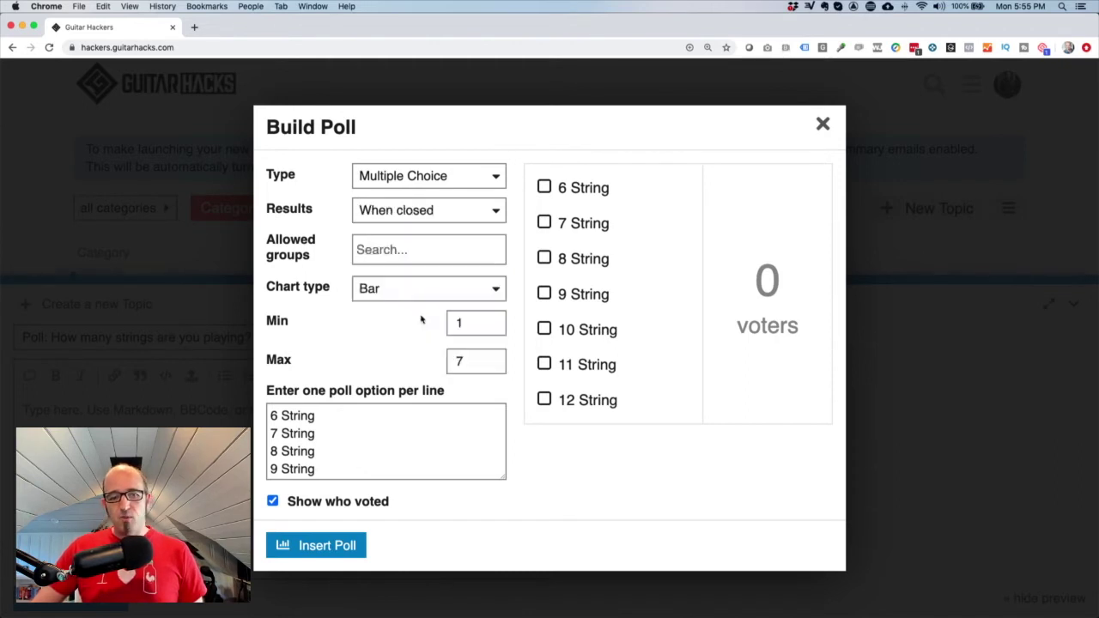
left_click(422, 215)
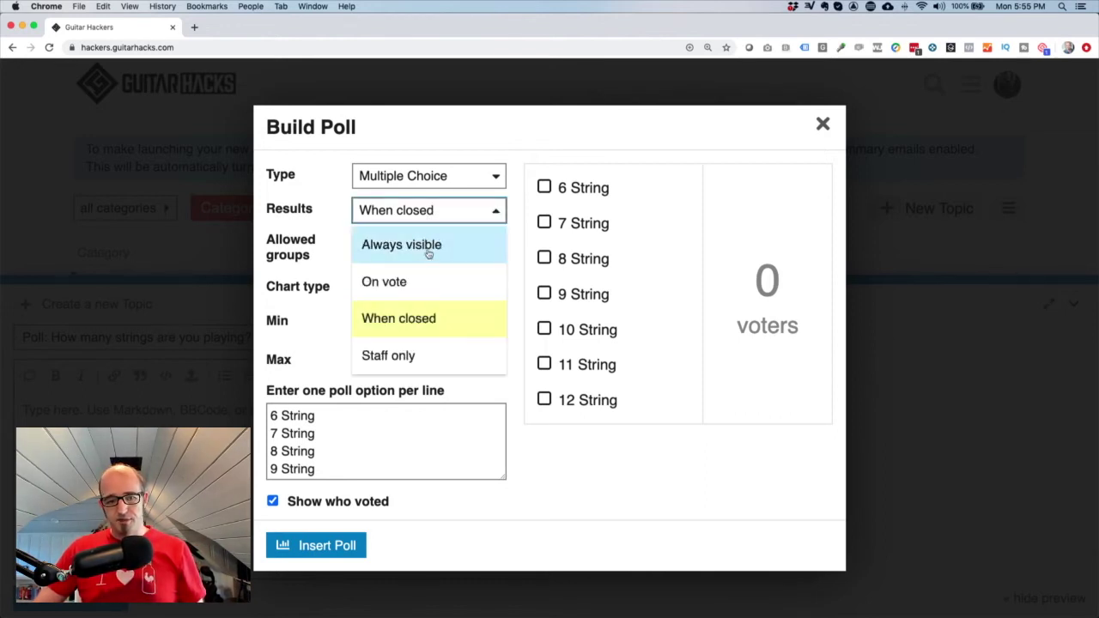
left_click(411, 364)
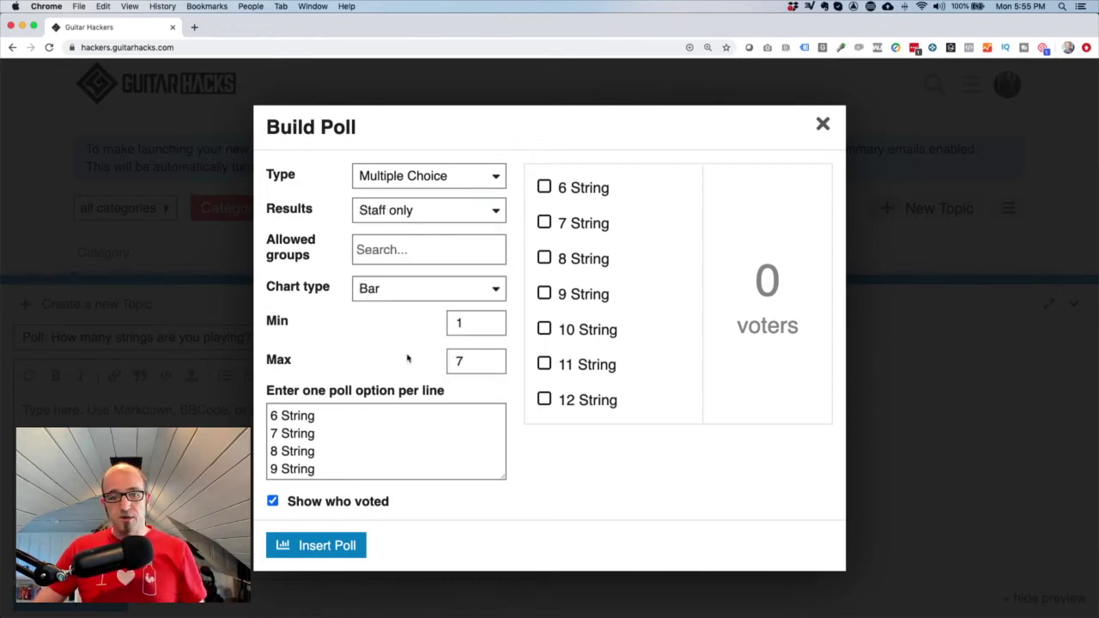
Set the poll's results visibility to Always visible.
left_click(444, 209)
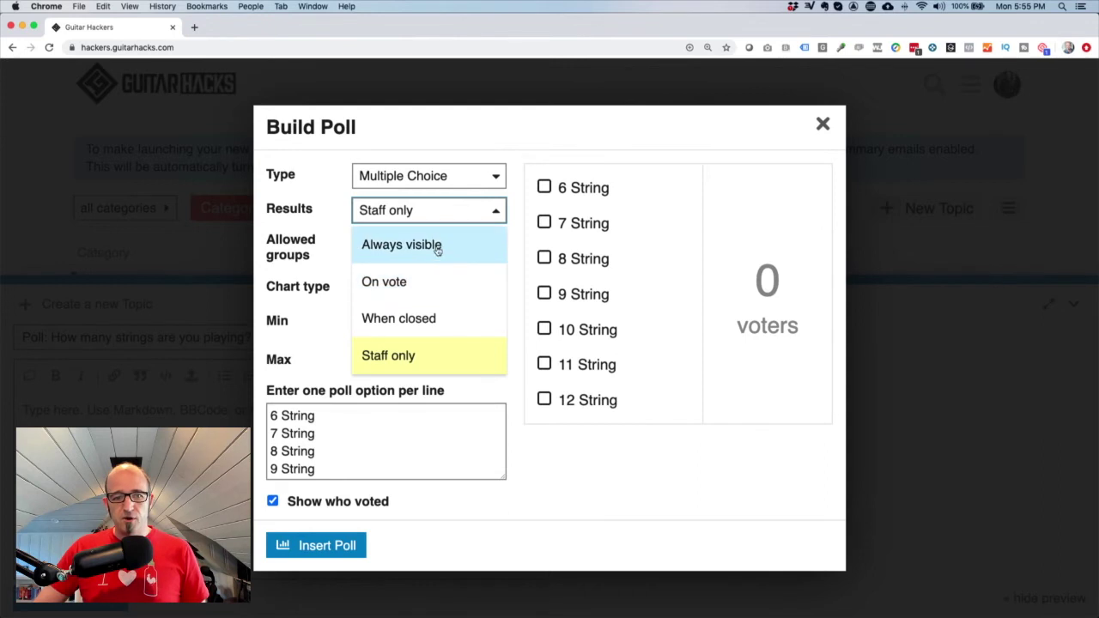
left_click(437, 248)
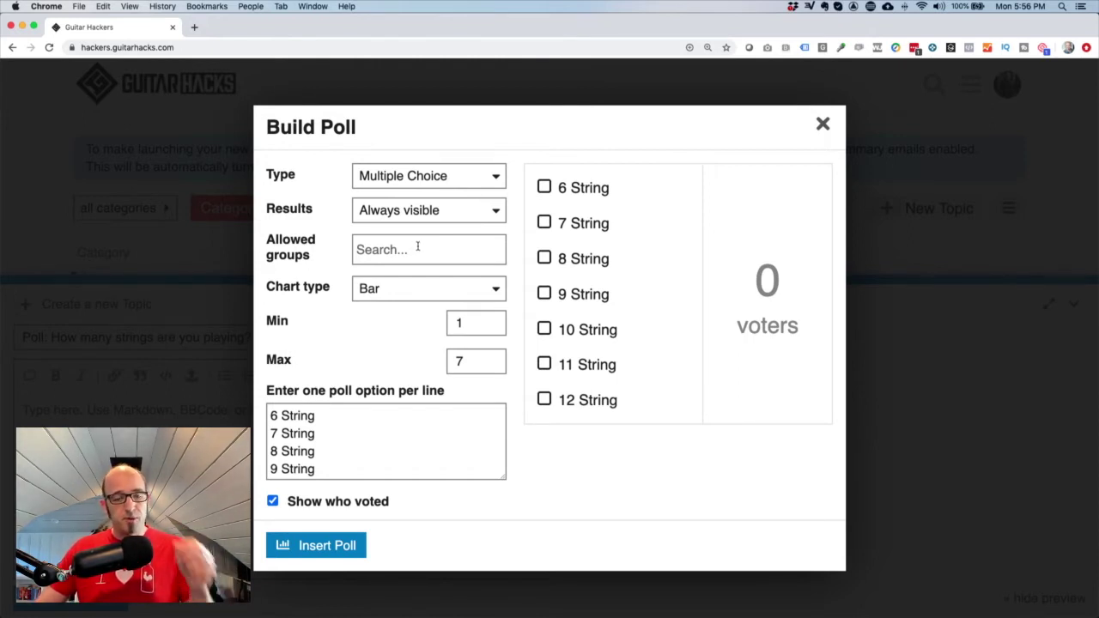
Add trust_level_2 to the poll's allowed groups and remove it again.
left_click(418, 247)
scroll(435, 447, "down", 3)
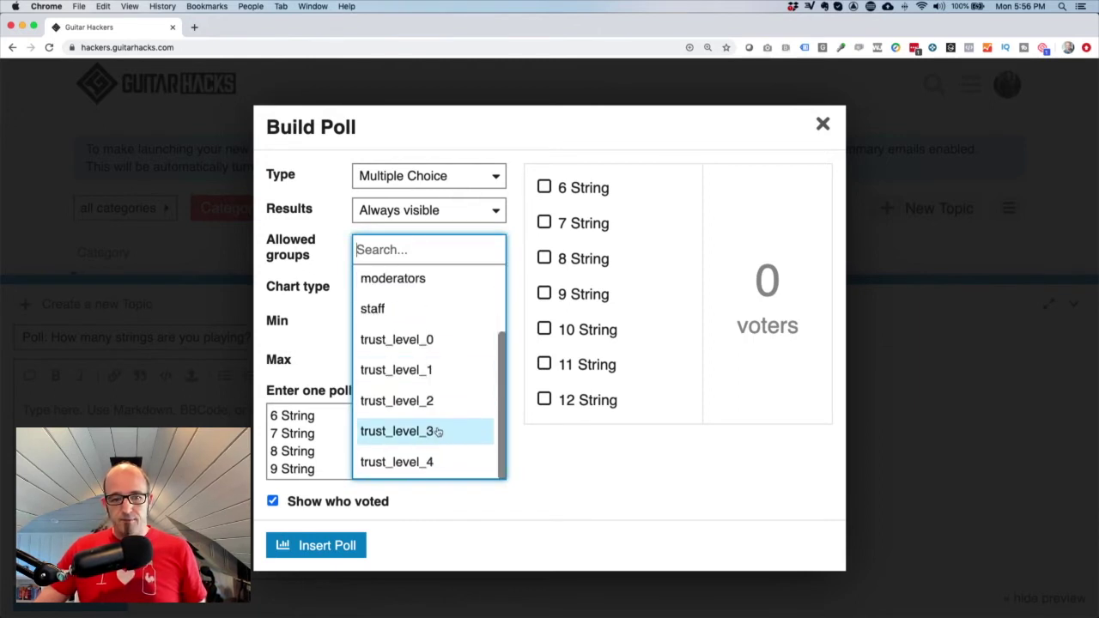
scroll(429, 382, "up", 3)
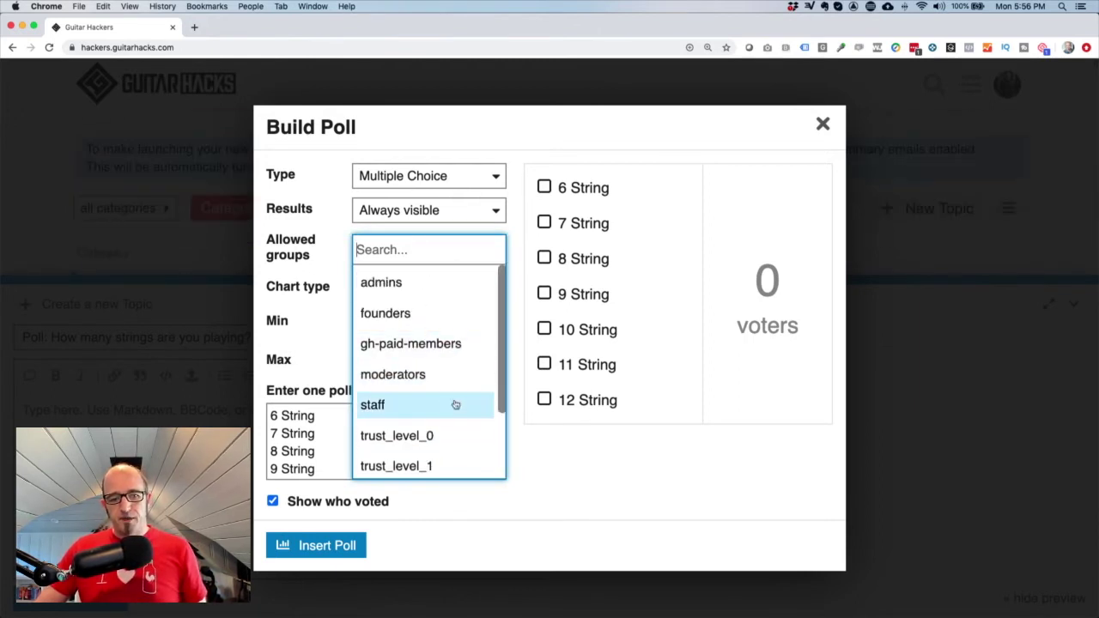
scroll(435, 381, "down", 3)
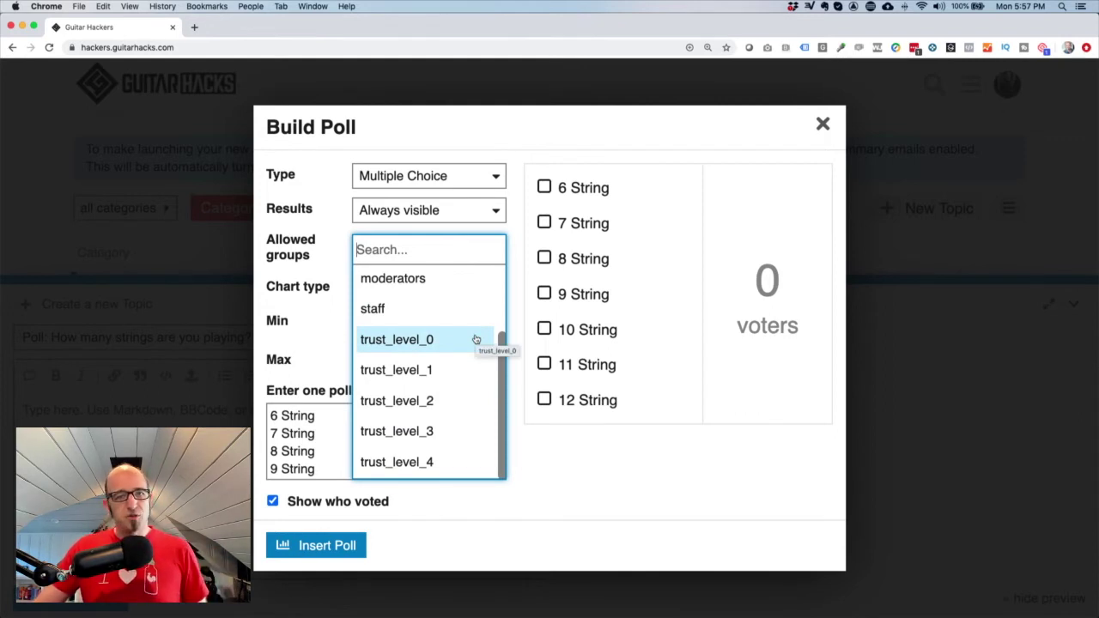
left_click(468, 401)
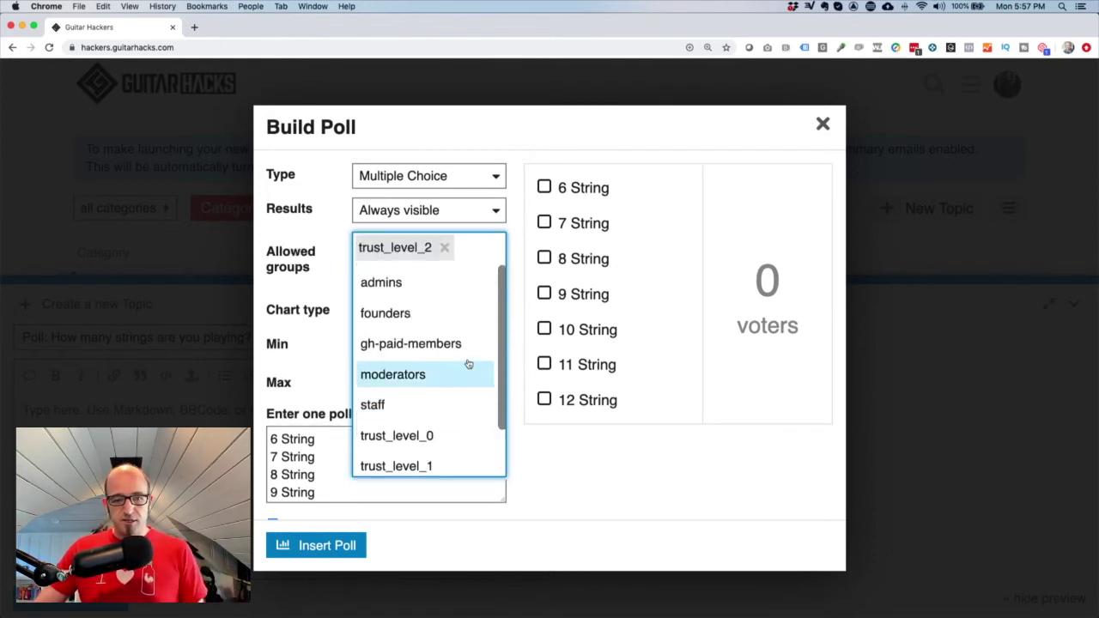
left_click(445, 249)
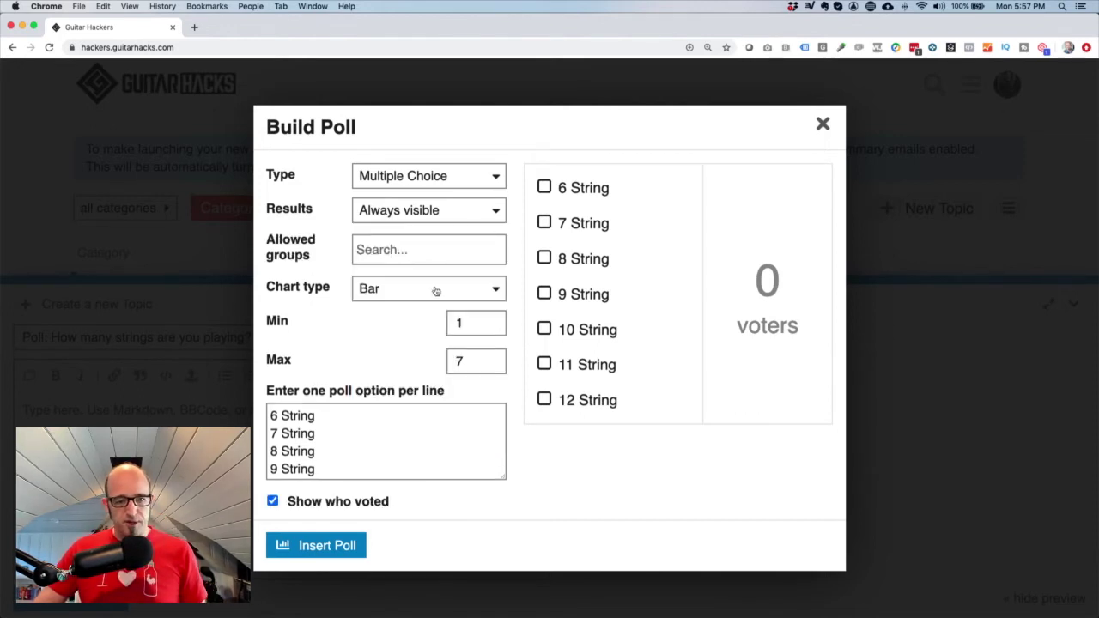
Choose Bar as the poll's chart type.
left_click(459, 289)
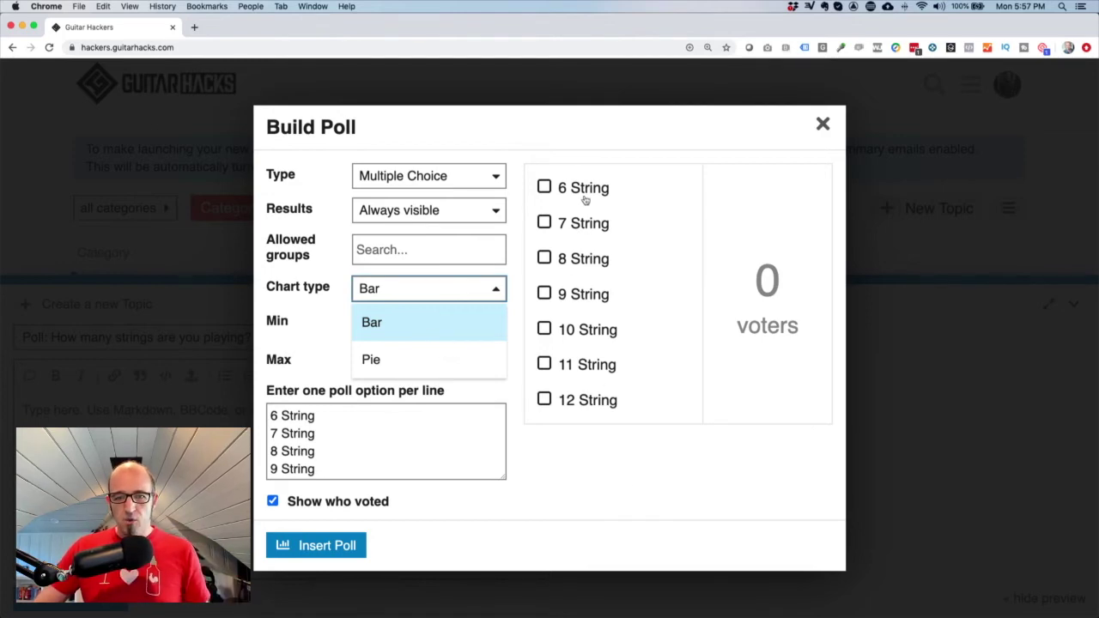
left_click(408, 326)
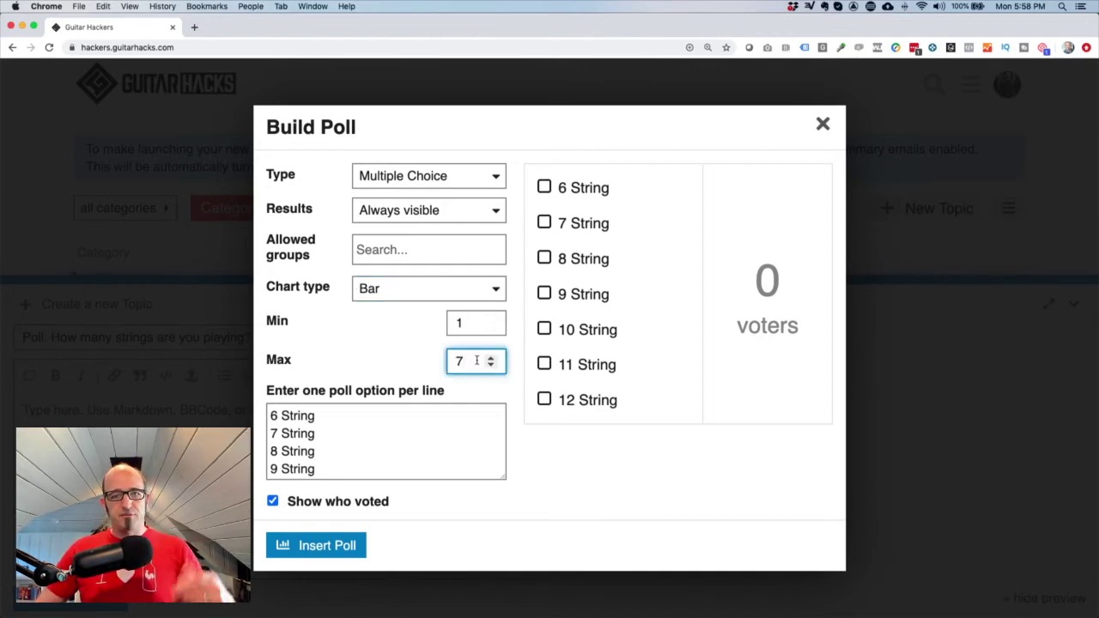
Limit the poll to a maximum of 3 choices and insert it into the topic.
left_click(491, 366)
left_click(491, 366)
left_click(491, 366)
left_click(491, 366)
left_click(490, 365)
left_click(490, 358)
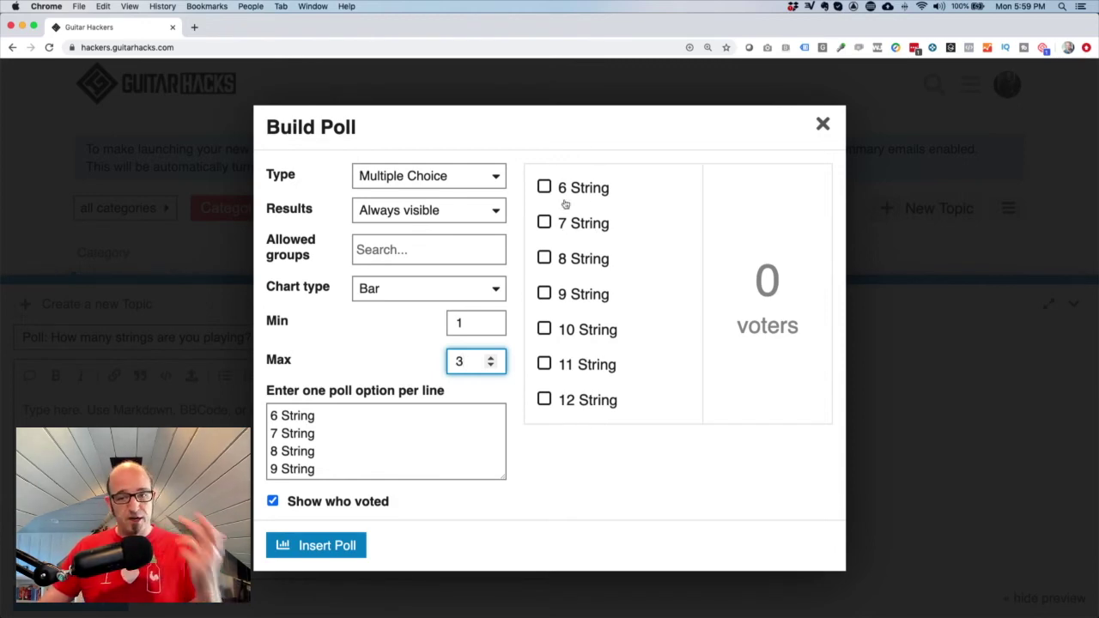
left_click(348, 550)
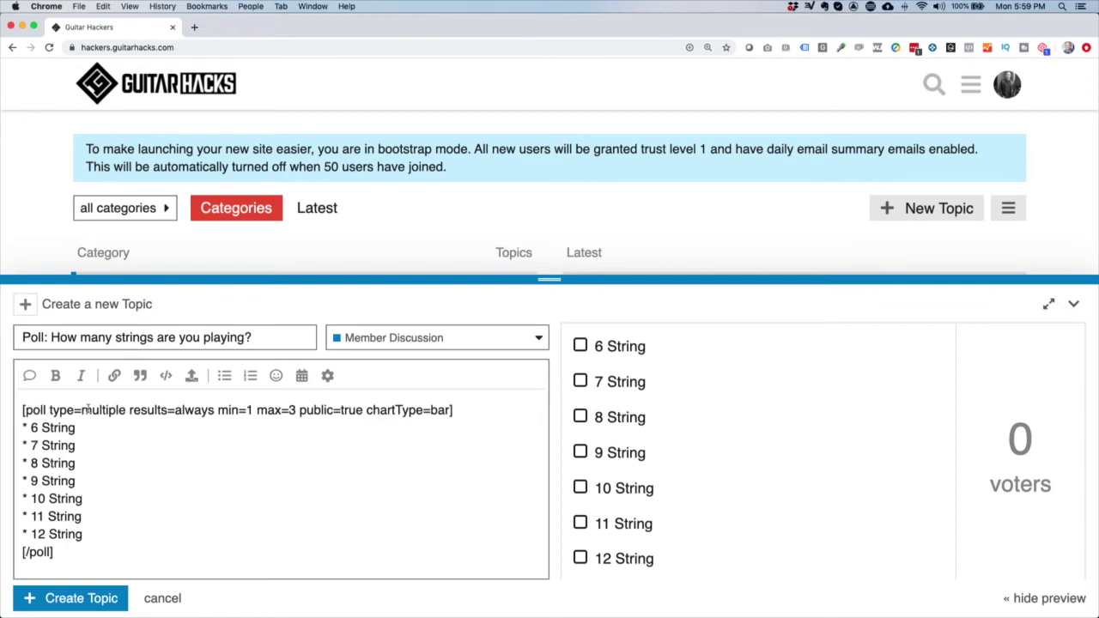
Paste a copy of the whole poll code below the original and remove the copy again.
left_click_drag(455, 410, 21, 402)
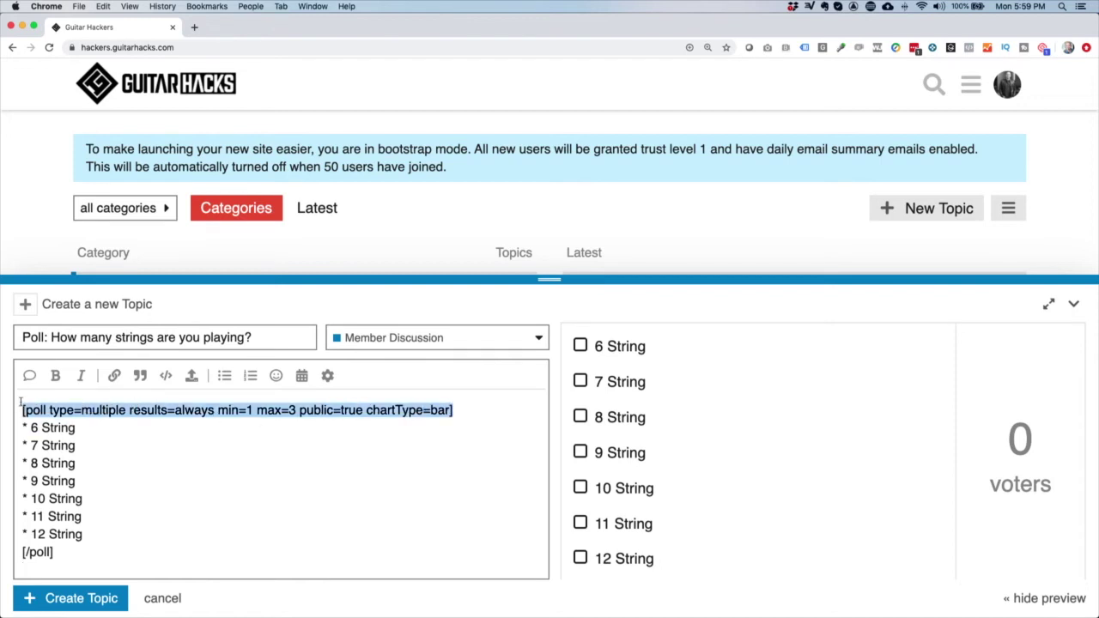
left_click(38, 428)
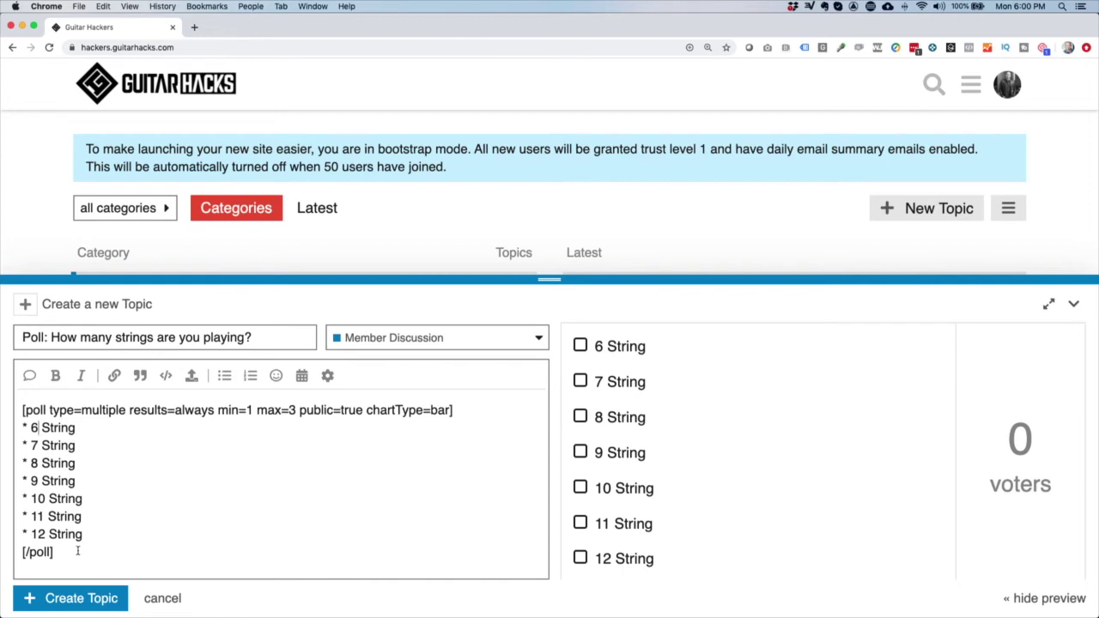
left_click_drag(73, 555, 3, 398)
key("ctrl+c")
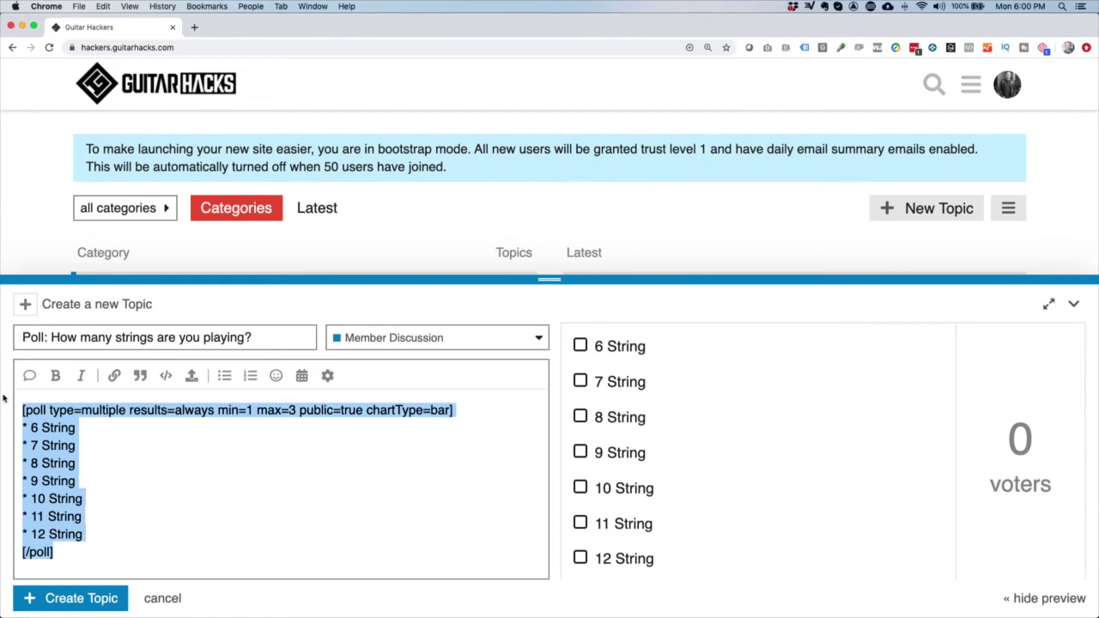
left_click(114, 548)
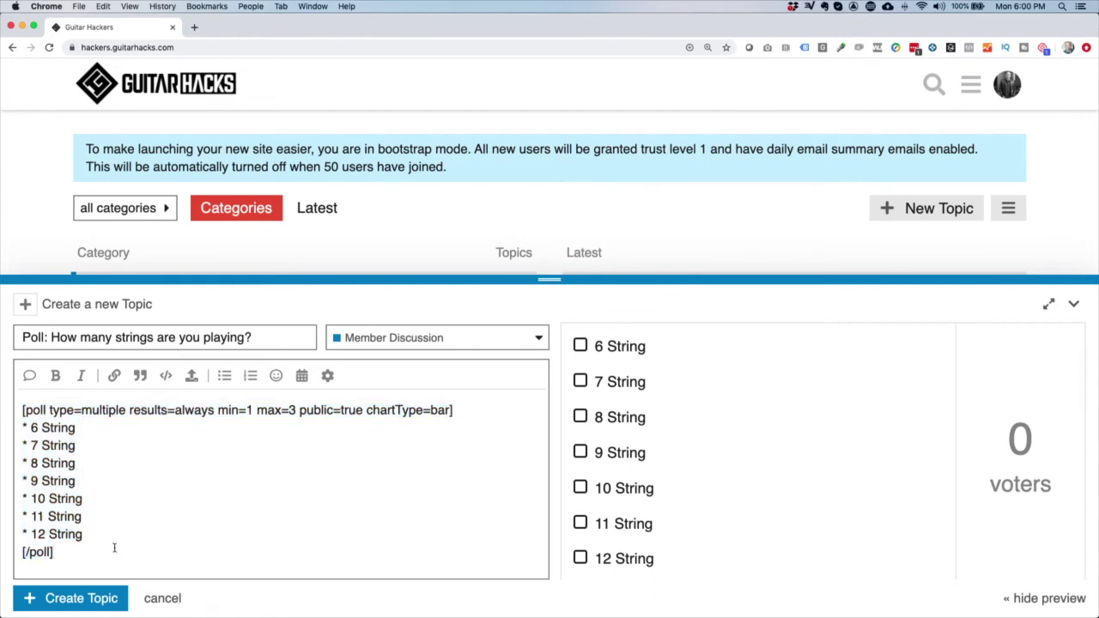
key("Return")
key("Return")
key("ctrl+v")
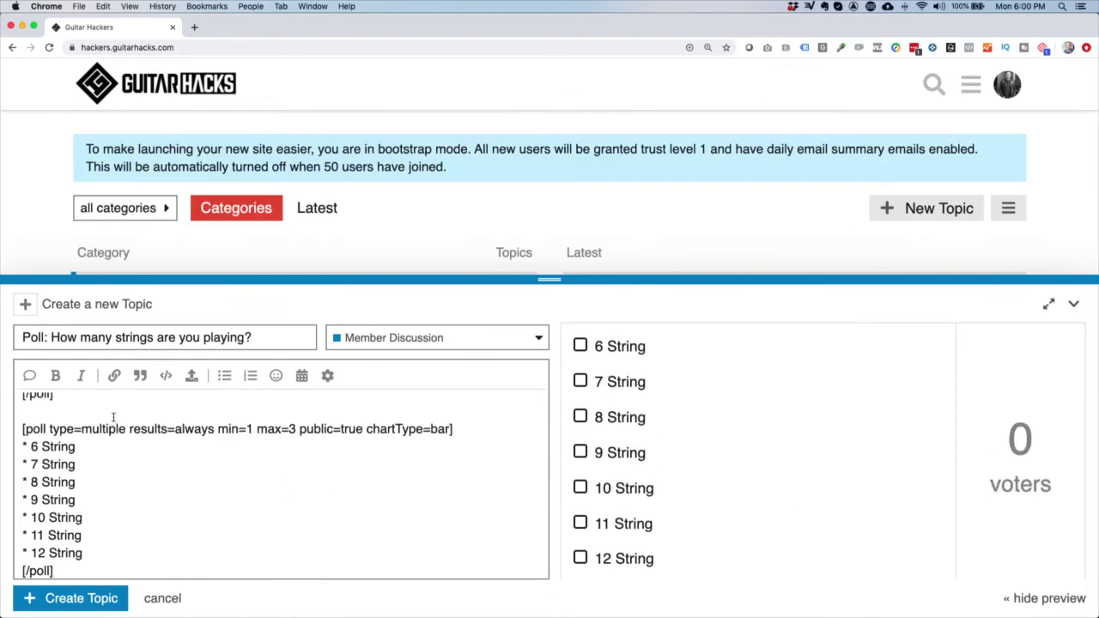
left_click_drag(22, 429, 55, 568)
left_click(113, 417)
Add the greeting "Hi, Everyone," above the poll code, followed by blank lines for the introduction.
scroll(113, 417, "up", 2)
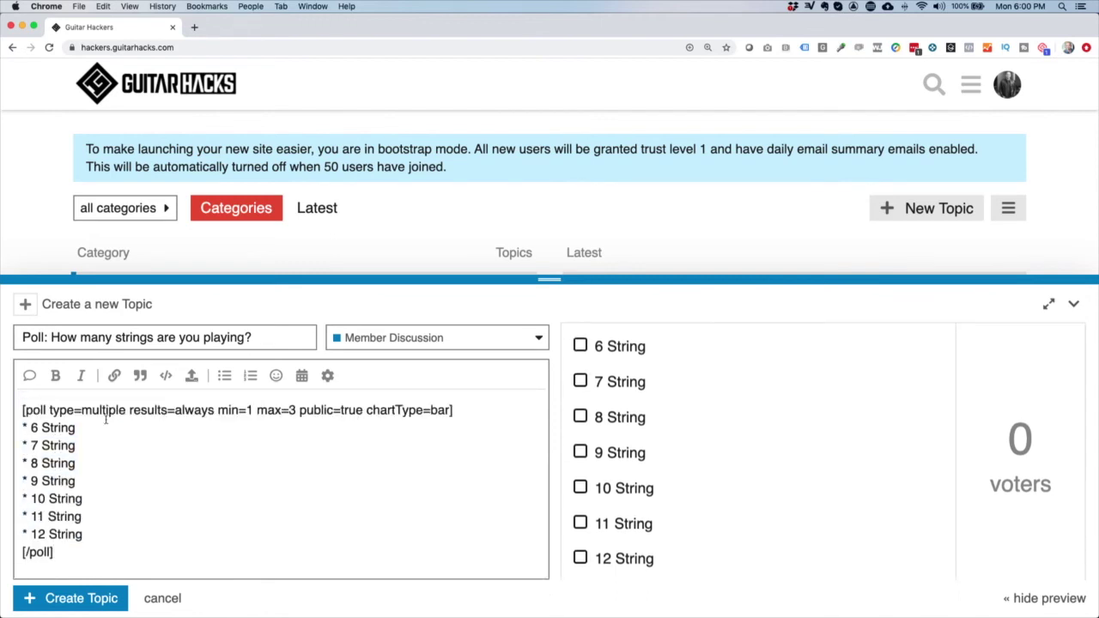
key("super+Left")
key("Return")
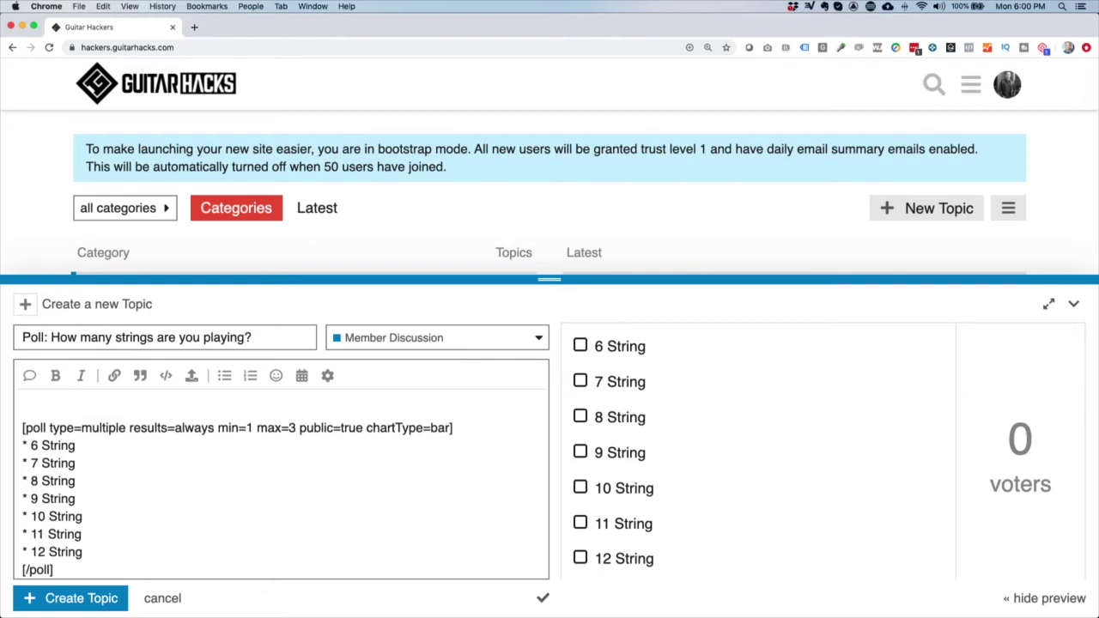
type("Hi, Everyone")
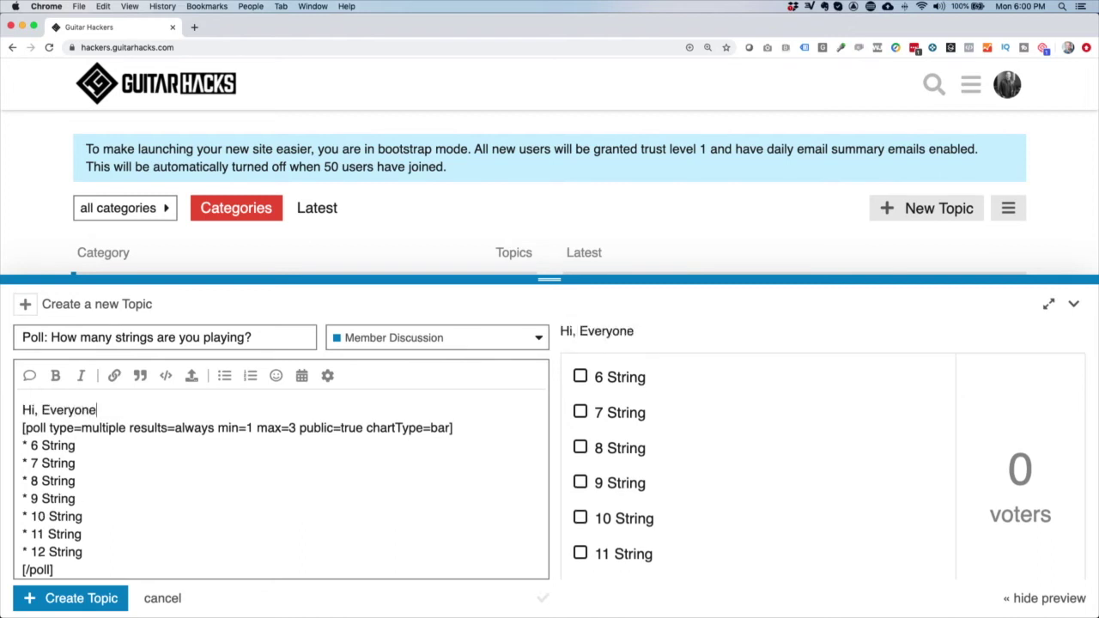
type(",")
key("Return")
key("Return")
key("Return")
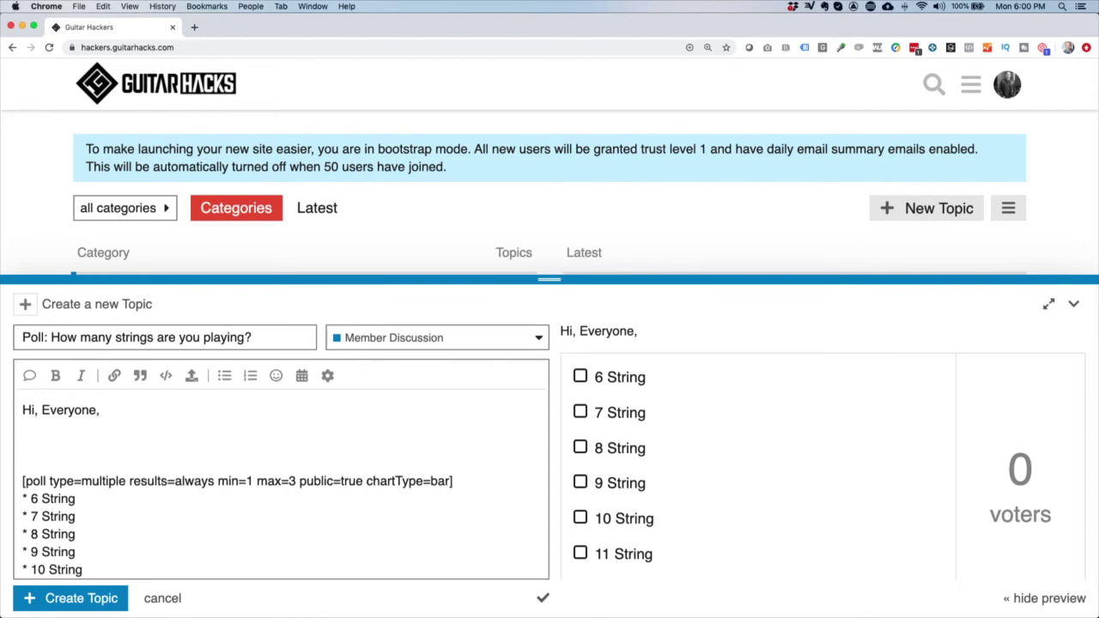
Write "Given that we are a large and growing community of guitarists, I would love to know how many strings you play on your guitars. Hence, a poll!".
type("Given we")
key("BackSpace")
key("BackSpace")
key("BackSpace")
type("that we are a l")
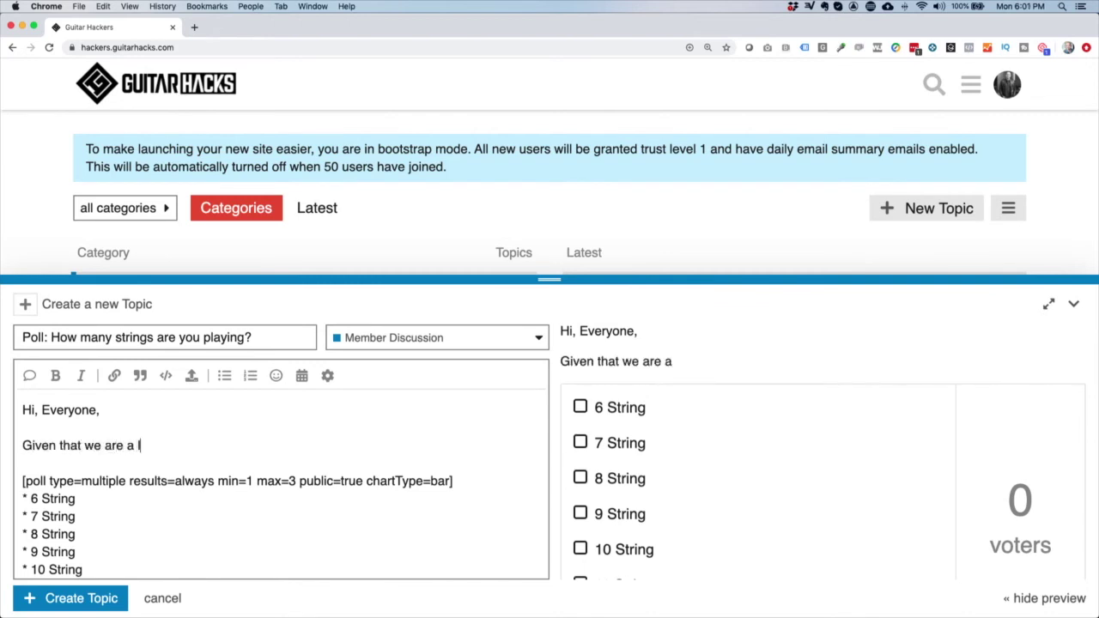
type("arge and growing community of guitarists, I would love to know")
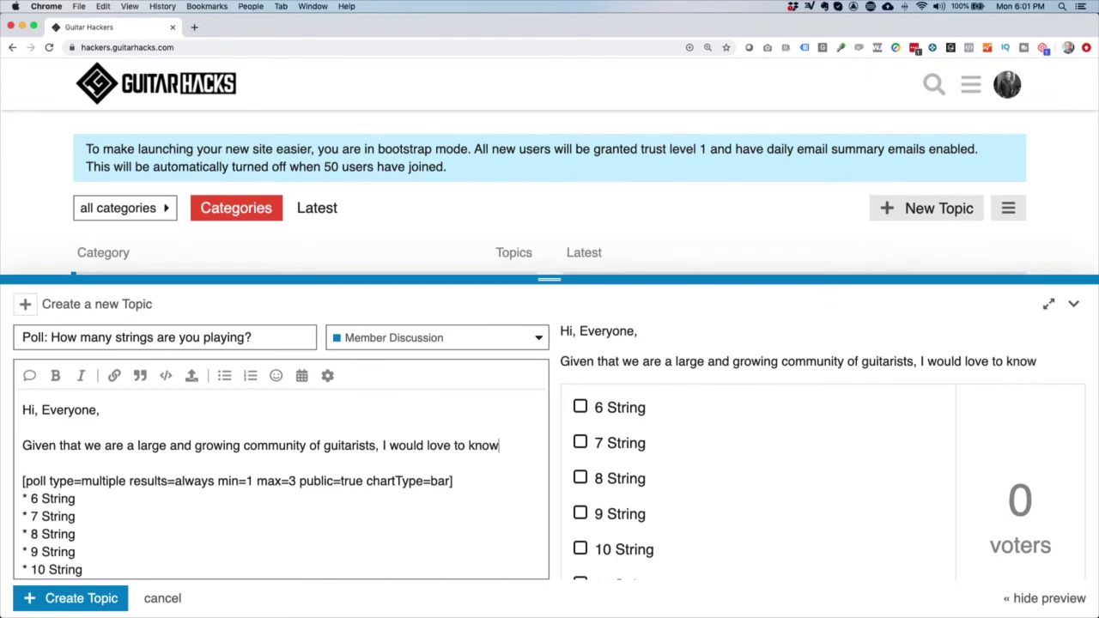
type(" how many strings you play on your guitars. Hence, a poll!")
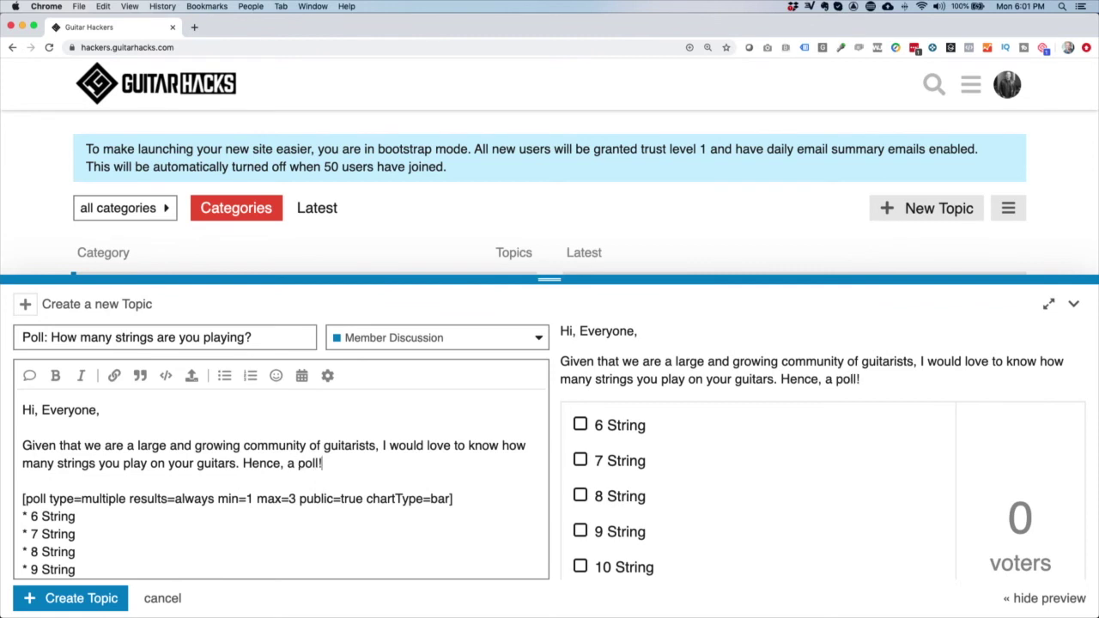
Add a separate paragraph above the poll: "You can select up to three options (as many of us play more than one guitar):".
key("Return")
key("Return")
type("Y")
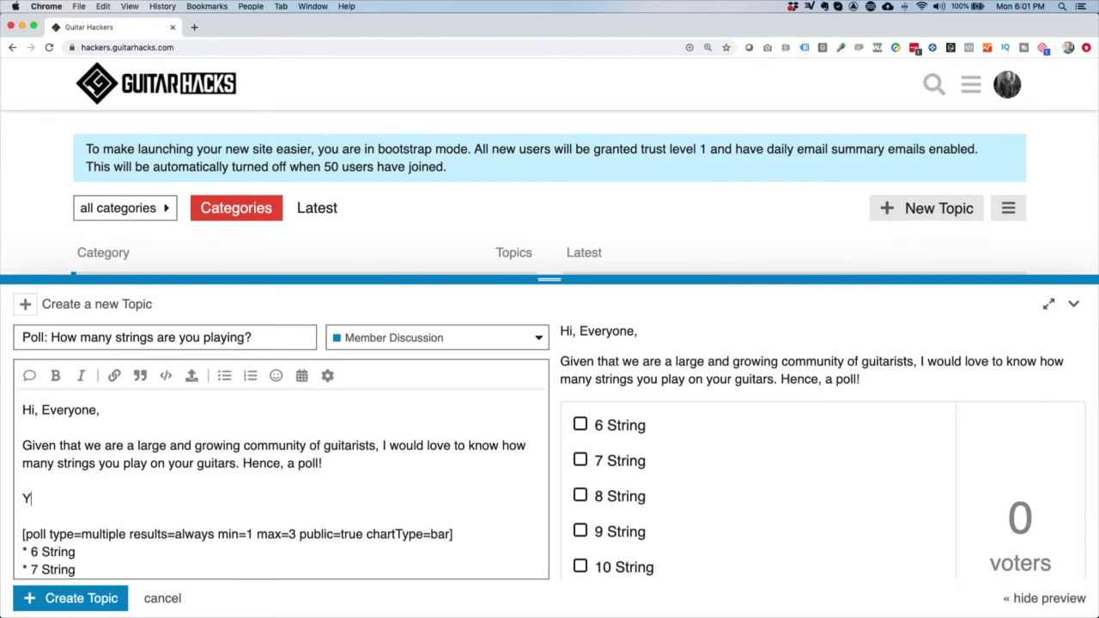
type("ou can select up")
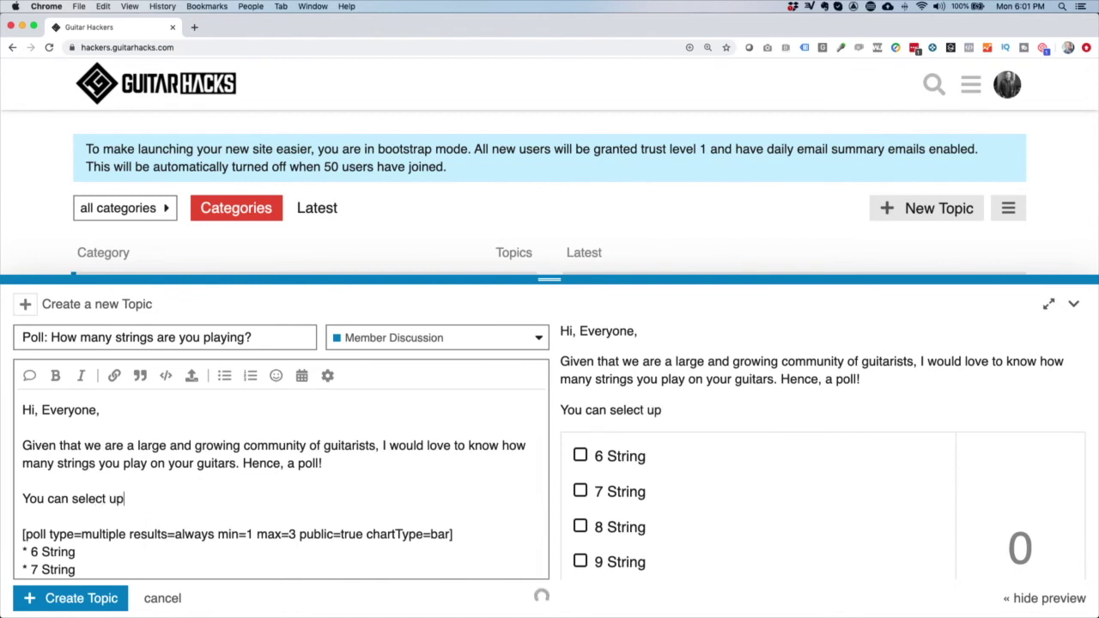
type(" to three op")
key("BackSpace")
key("BackSpace")
type("options")
key("BackSpace")
key("BackSpace")
type("ns (as many of us")
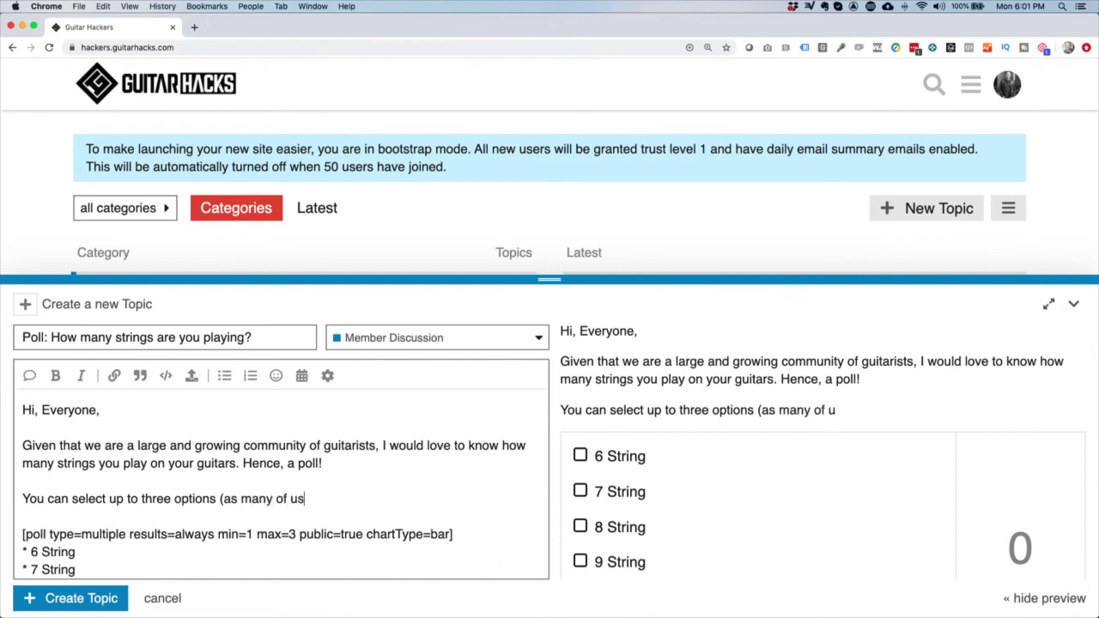
type(" play more than po")
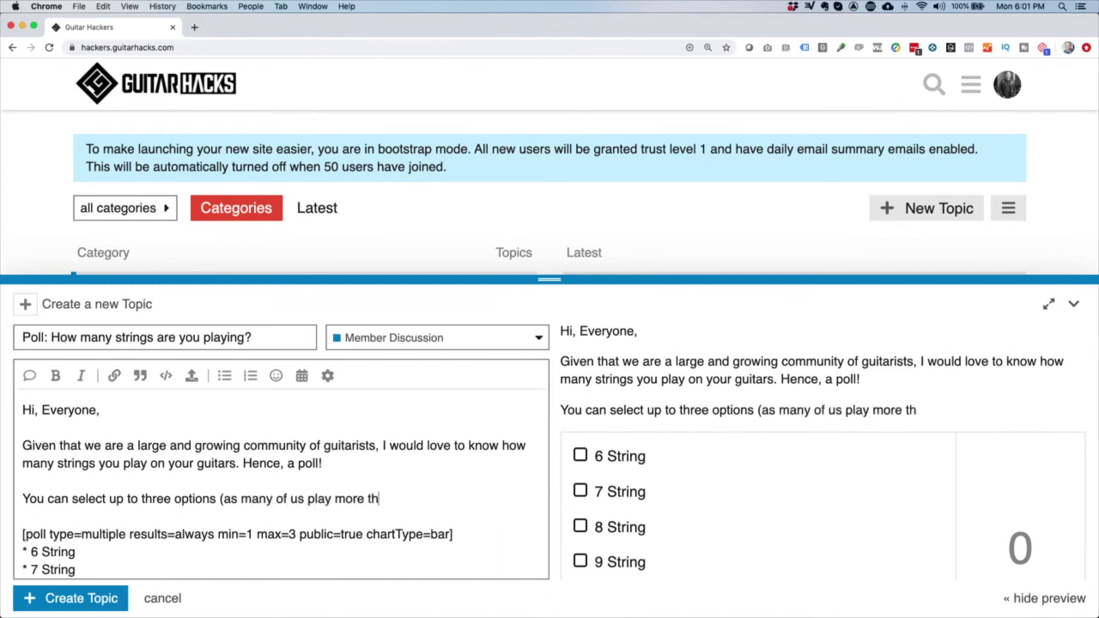
key("BackSpace")
key("BackSpace")
type("guitar_")
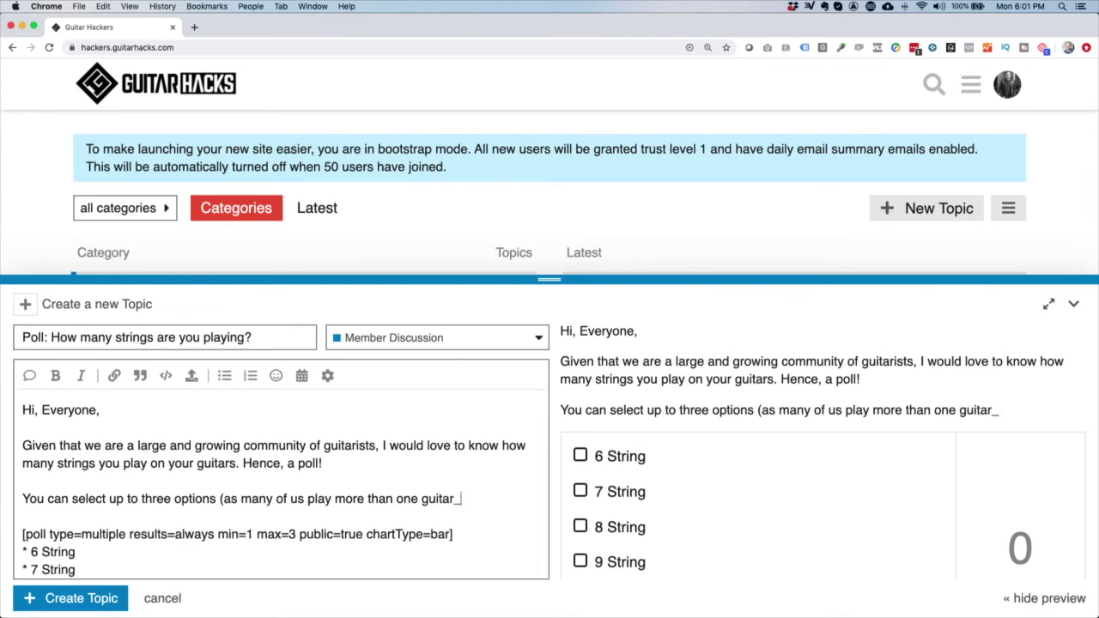
key("BackSpace")
type("):")
Start a new paragraph below the closing [/poll] tag, separated by a blank line.
scroll(304, 522, "down", 3)
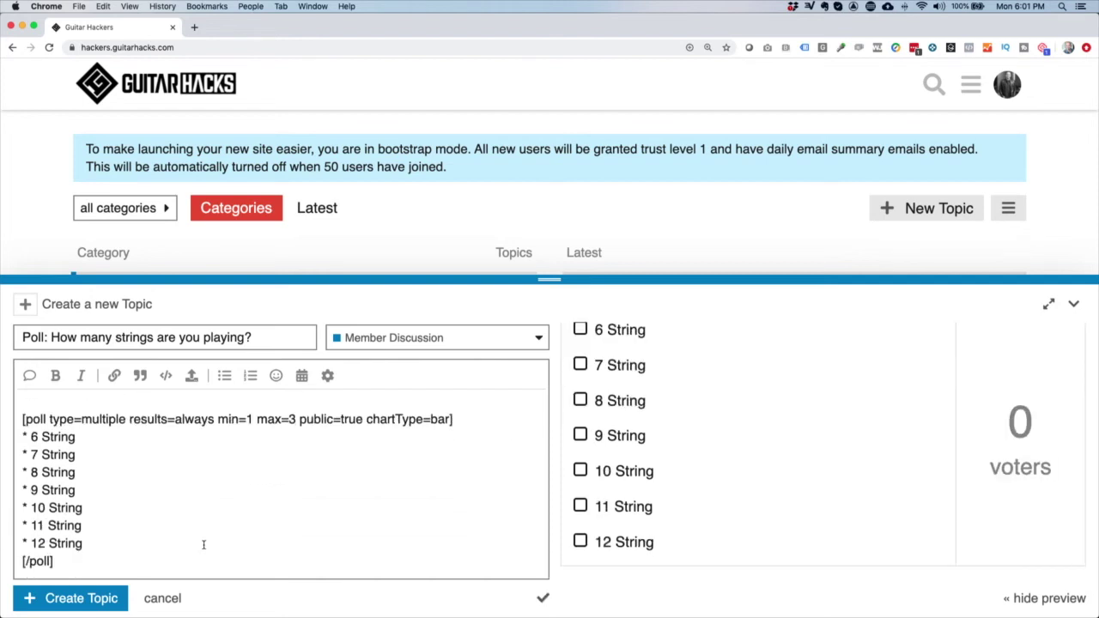
left_click(181, 563)
key("Return")
key("Return")
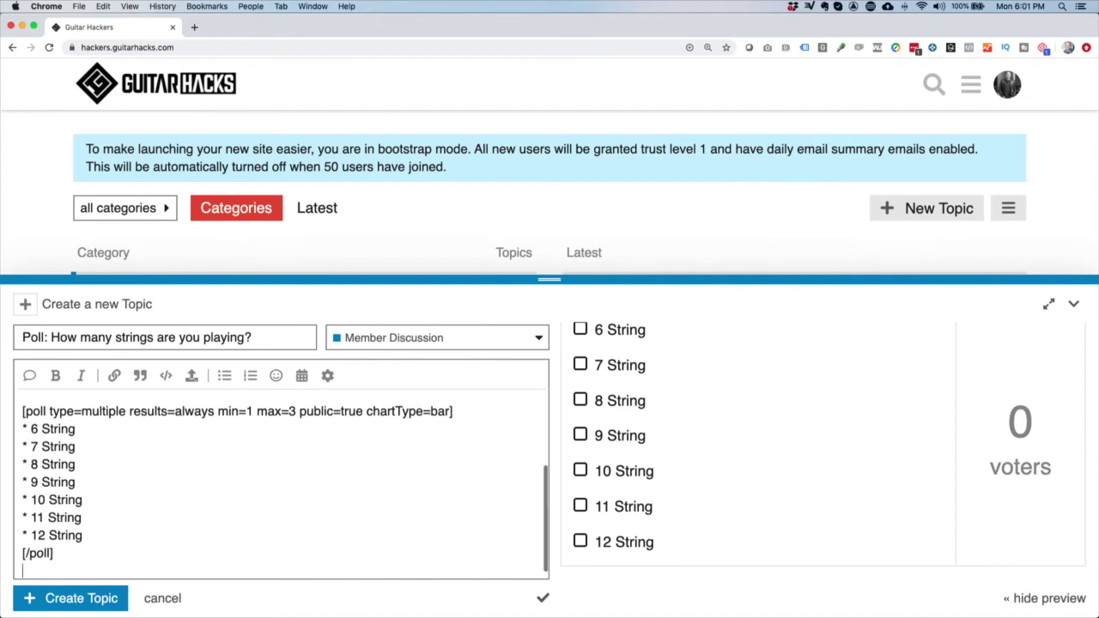
type("Thanks, a")
key("BackSpace")
key("BackSpace")
key("BackSpace")
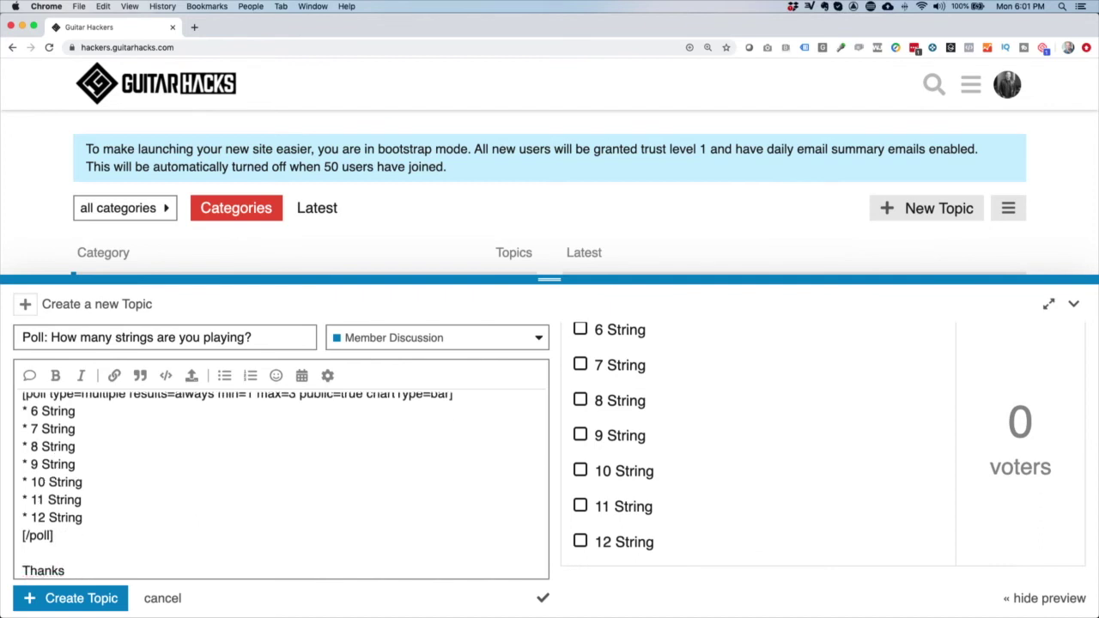
type(", and be sure to")
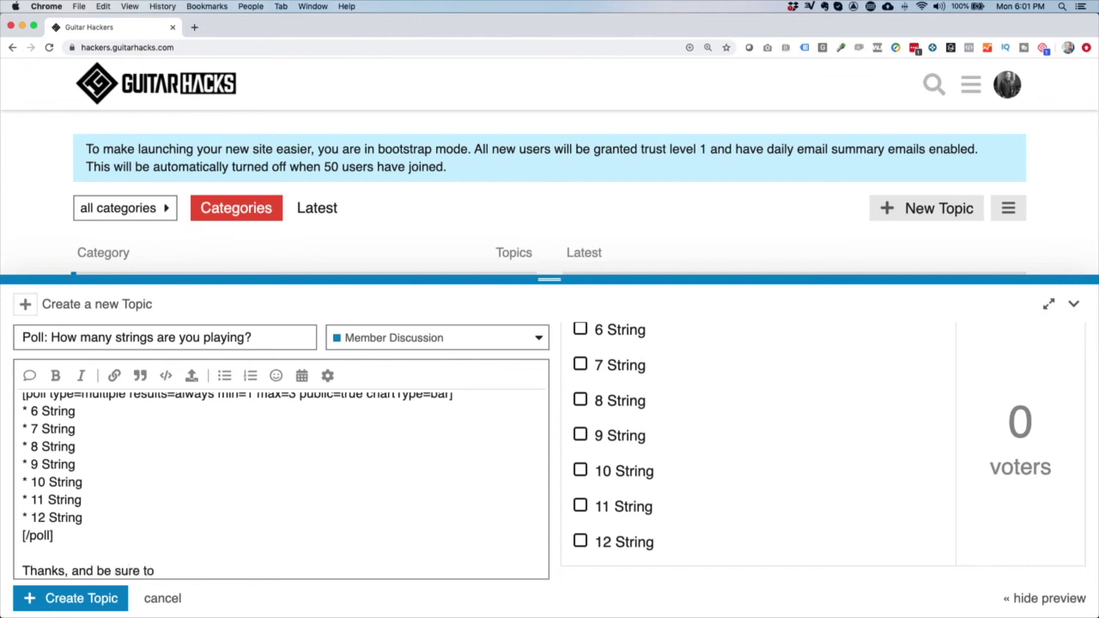
type(" share more about")
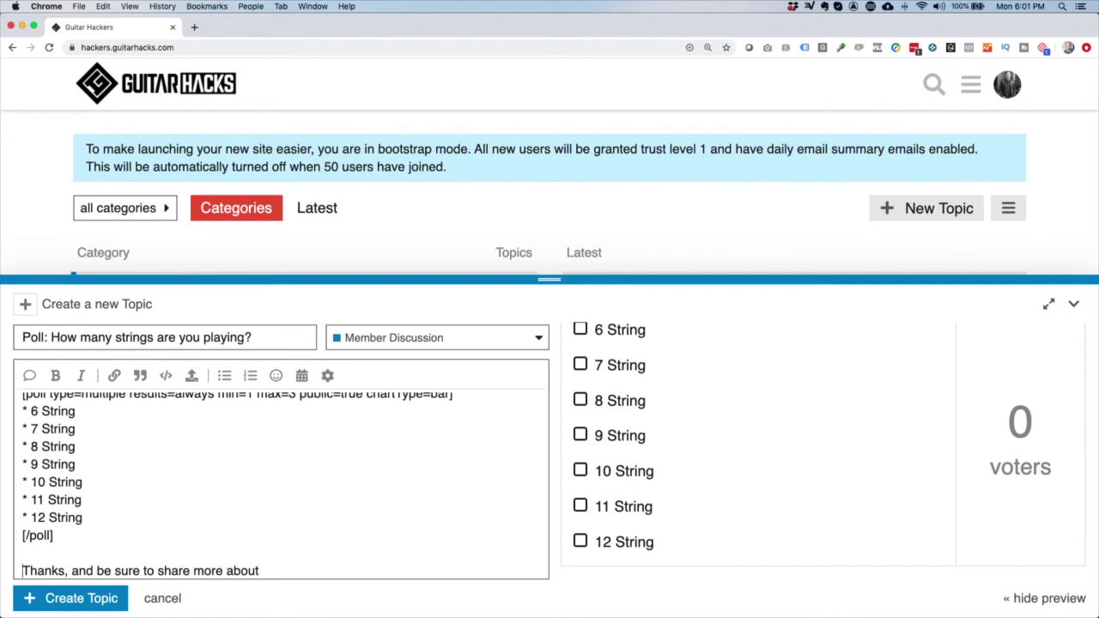
Replace the unfinished line below the poll with "Also, I would love to know what tunings you are playing in.".
key("shift+End")
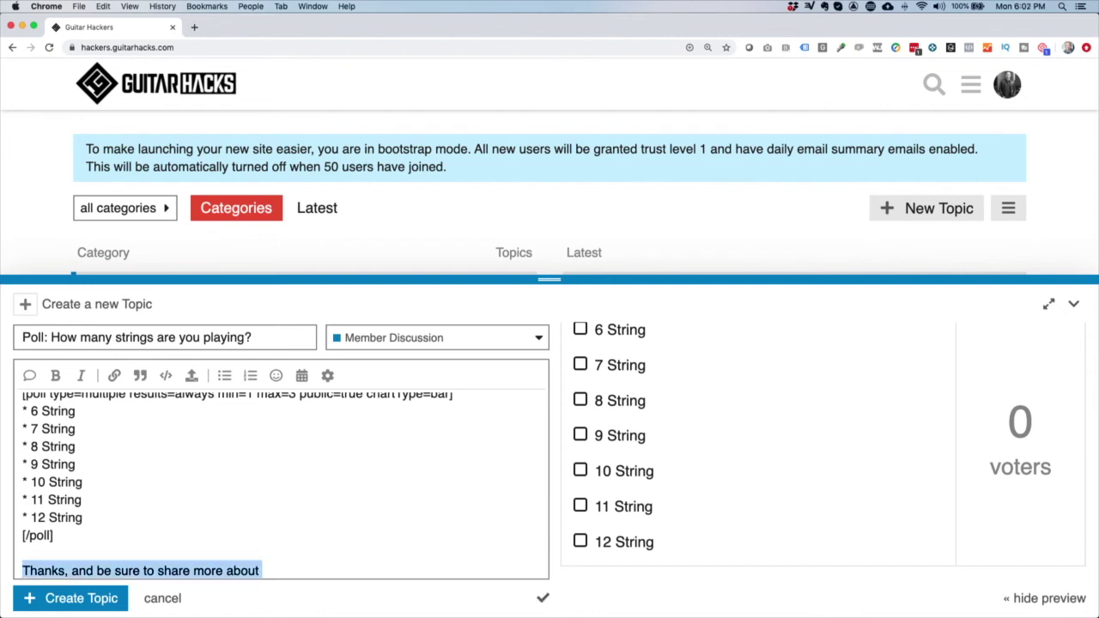
type("Also, I would lo")
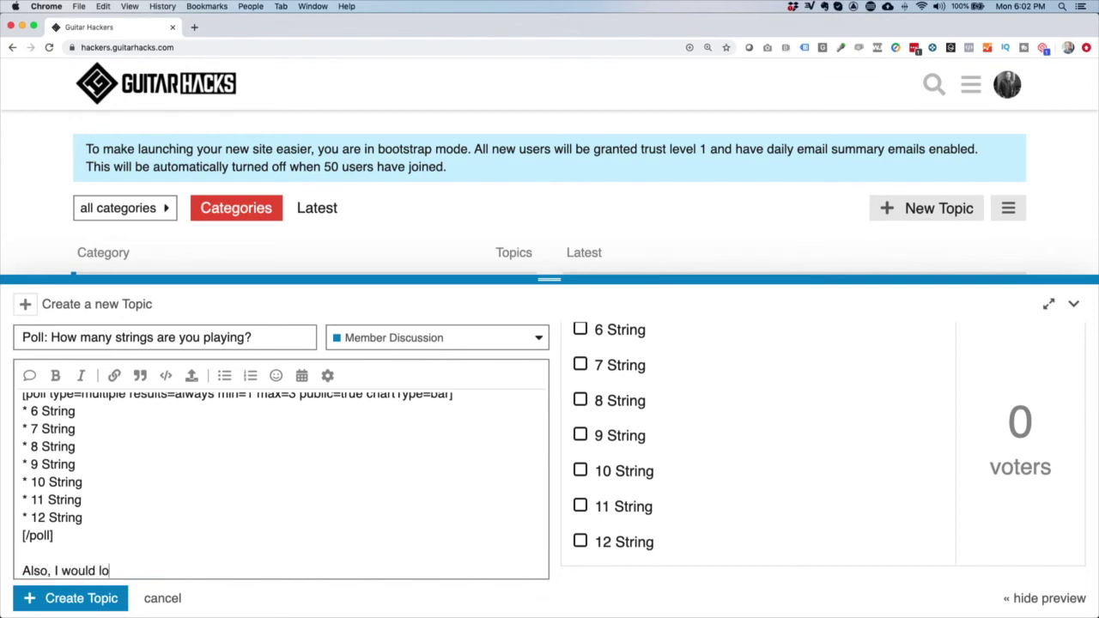
type("ve to know what tuningsyou")
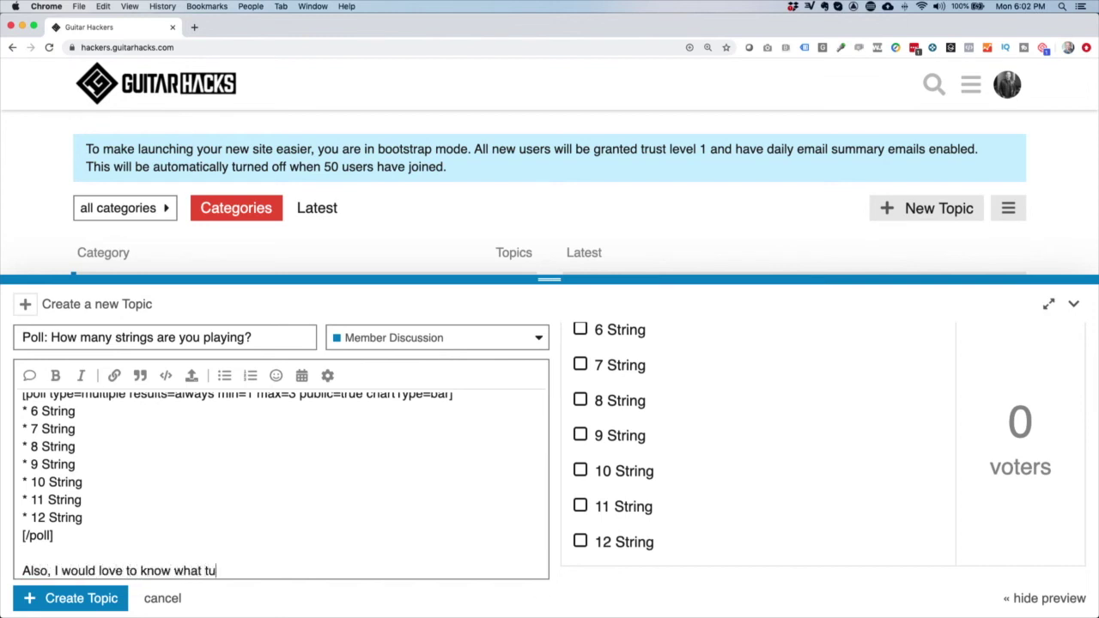
key("BackSpace")
key("BackSpace")
key("BackSpace")
type("you are p")
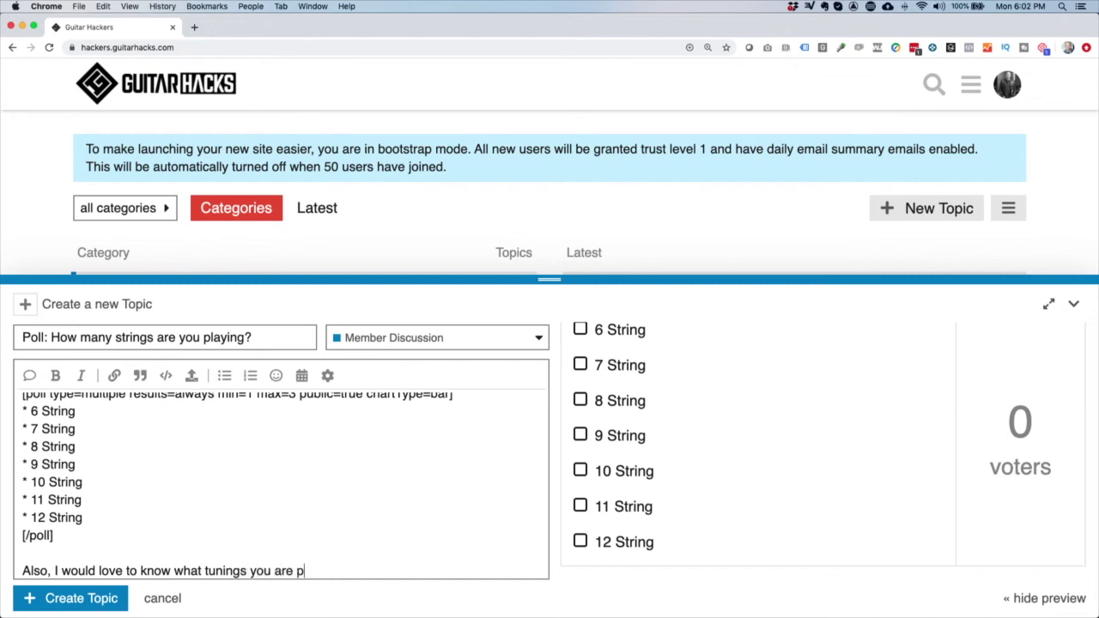
type("laying in. So, for exap")
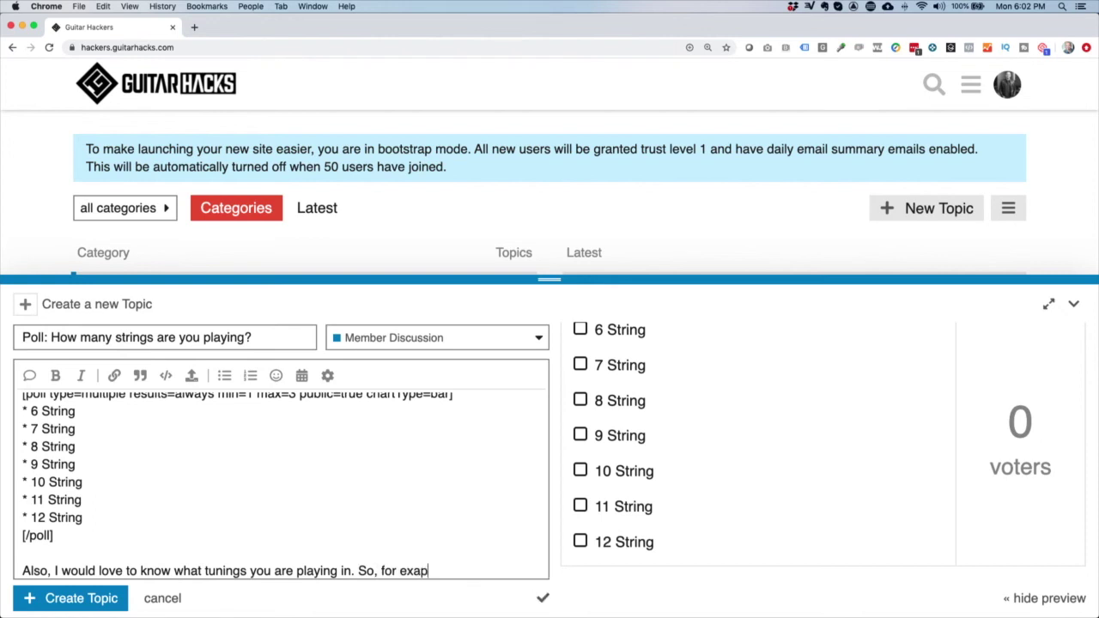
Complete the tunings paragraph with the sentence "So, for example, I play 7 string guitars in Drop A.".
key("BackSpace")
key("BackSpace")
type("ample, I p")
type("lay ")
type("78")
type("string guitar")
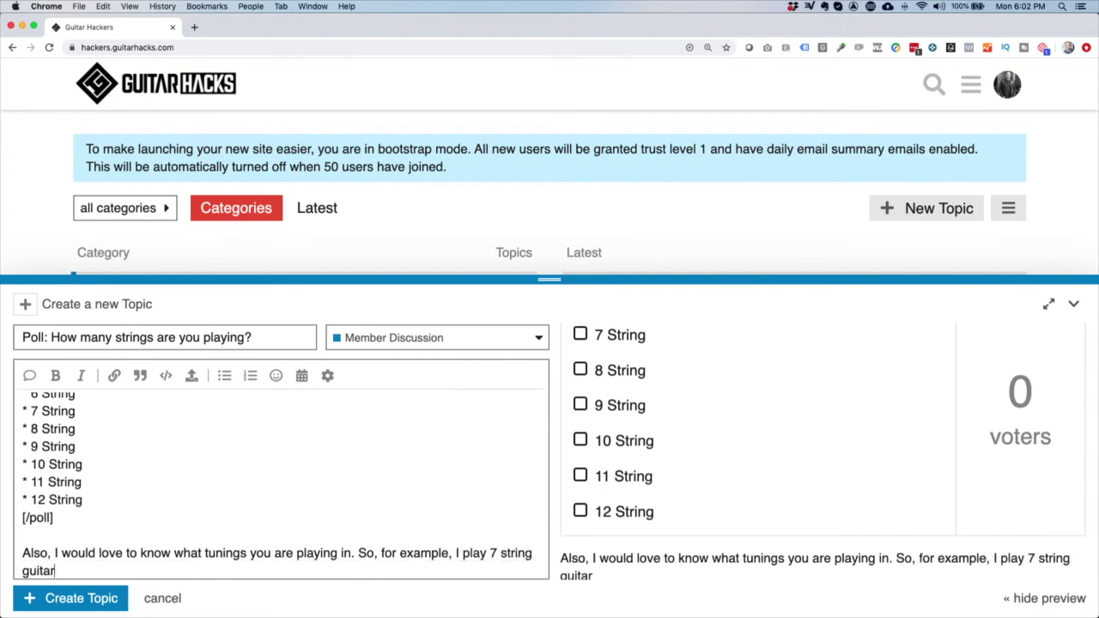
type("s in t")
key("BackSpace")
key("BackSpace")
key("BackSpace")
key("BackSpace")
type("in Drop A.")
Add the separate closing line "Let's do this!" at the end of the post.
key("Return")
key("Return")
type("Let's do this!")
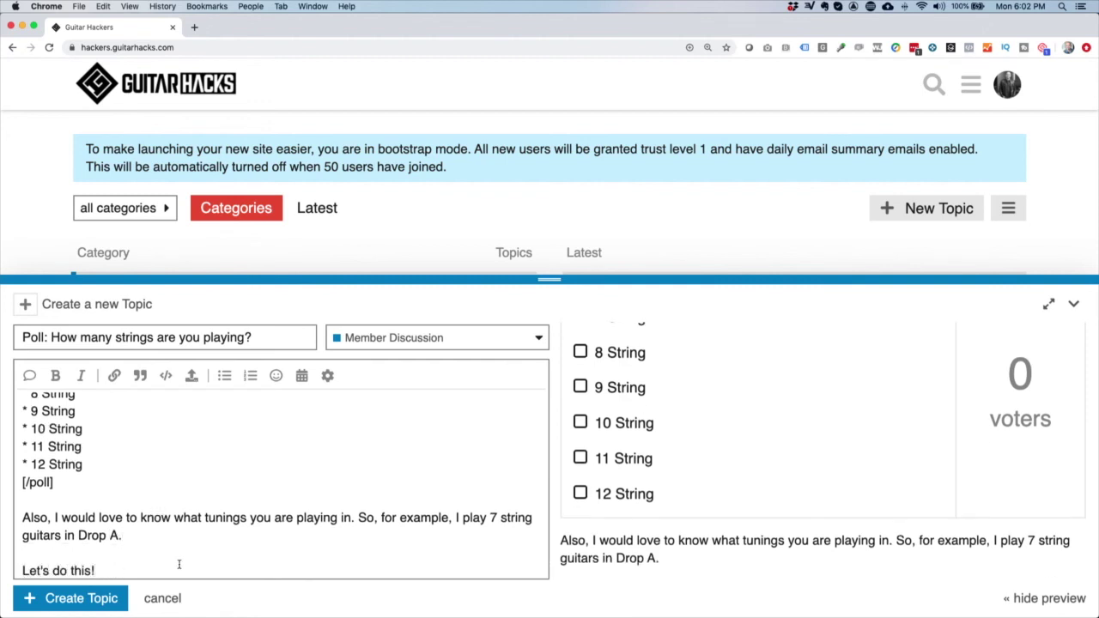
Make the word "three" bold in the sentence above the poll about selecting options.
scroll(170, 509, "up", 10)
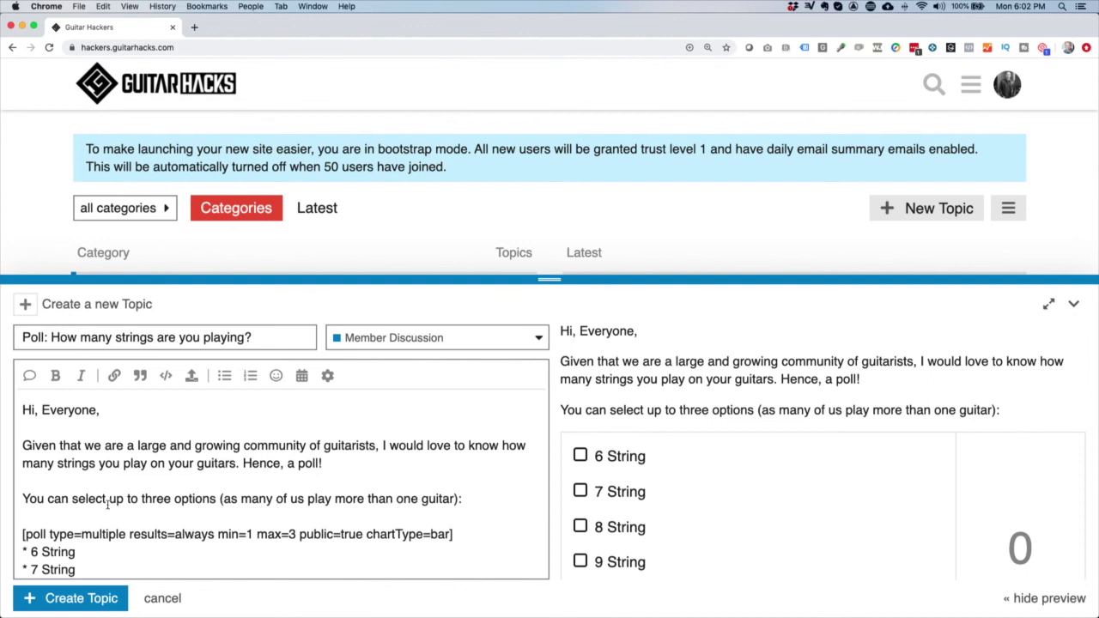
double_click(158, 498)
left_click(55, 376)
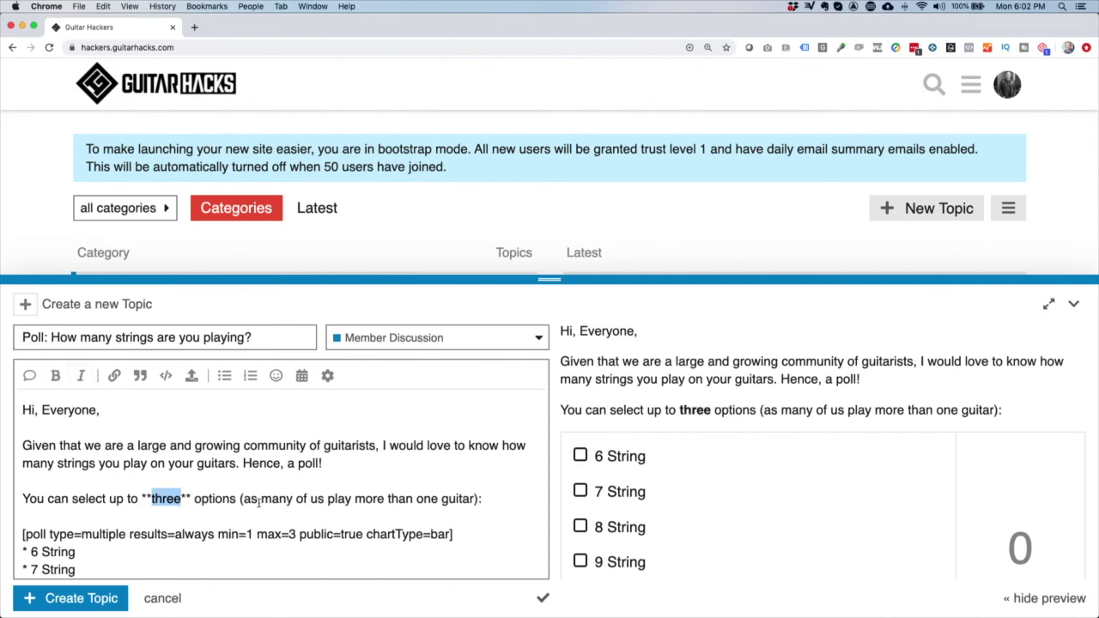
left_click(151, 504)
Insert a paragraph directly below the poll: "Of course, if you are playing guitars with more strings, let us know (and maybe share a picture!)".
scroll(175, 516, "down", 2)
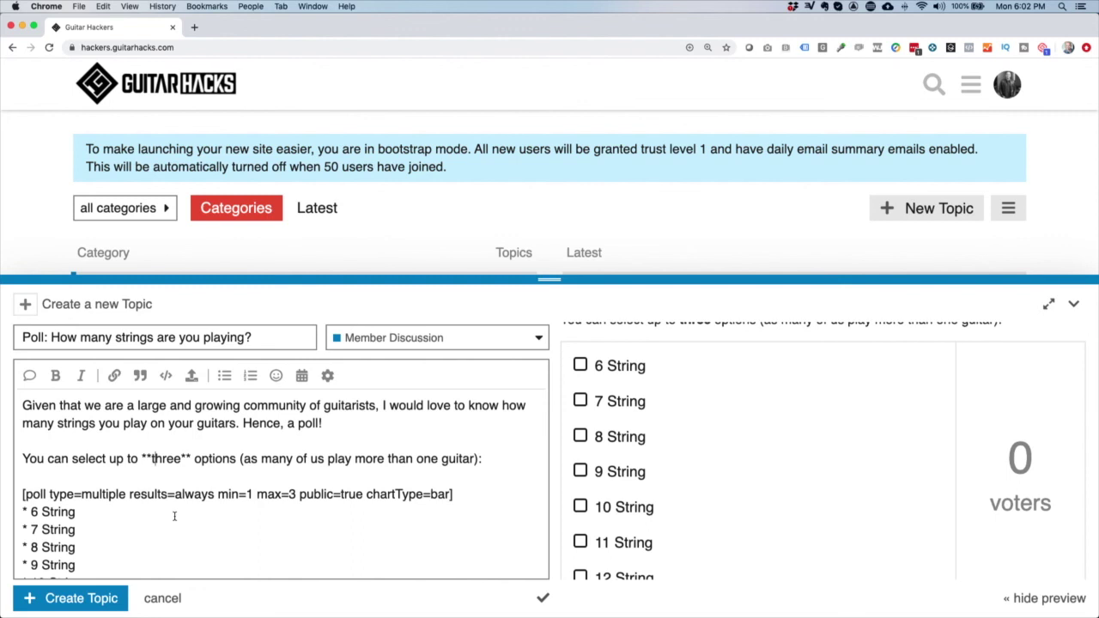
scroll(174, 516, "up", 2)
scroll(165, 519, "down", 2)
scroll(164, 519, "down", 7)
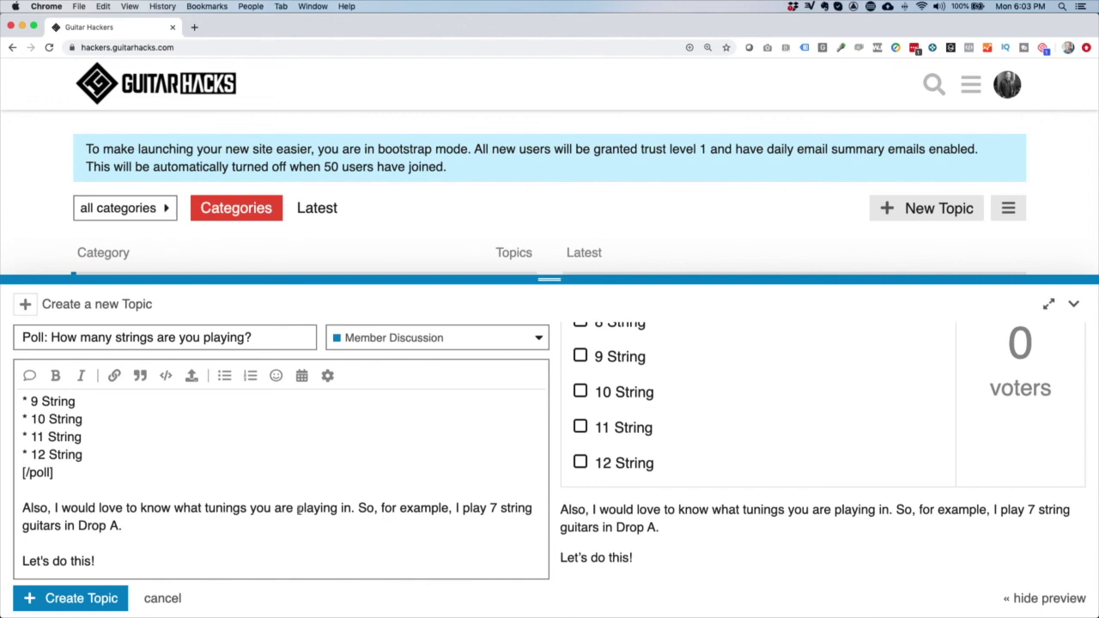
left_click(194, 480)
key("Return")
key("Return")
type("O")
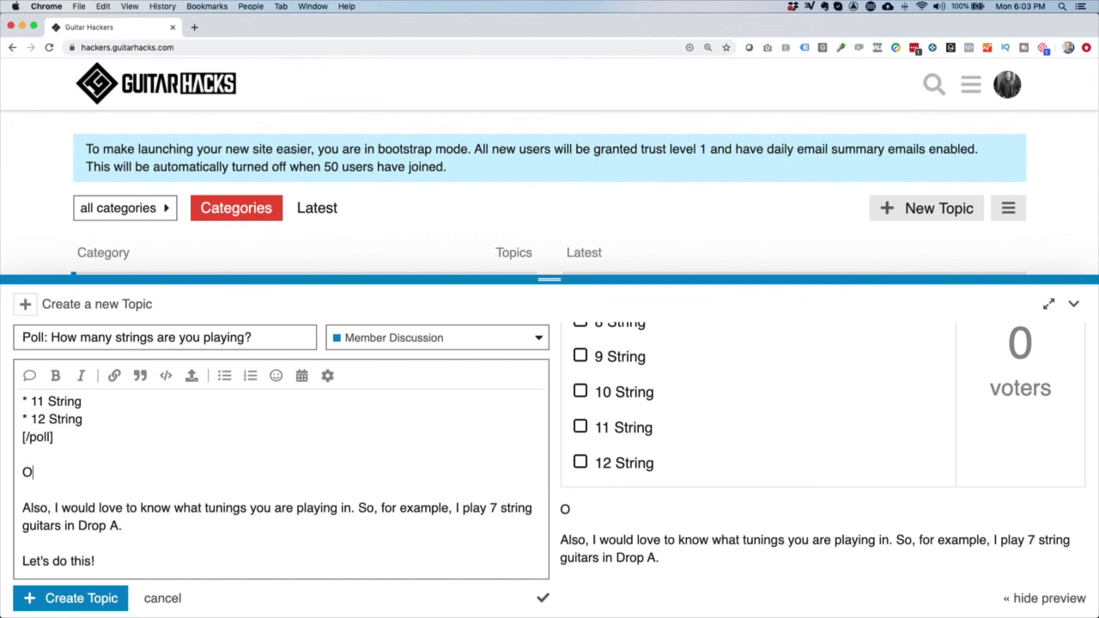
type("f course, if you ")
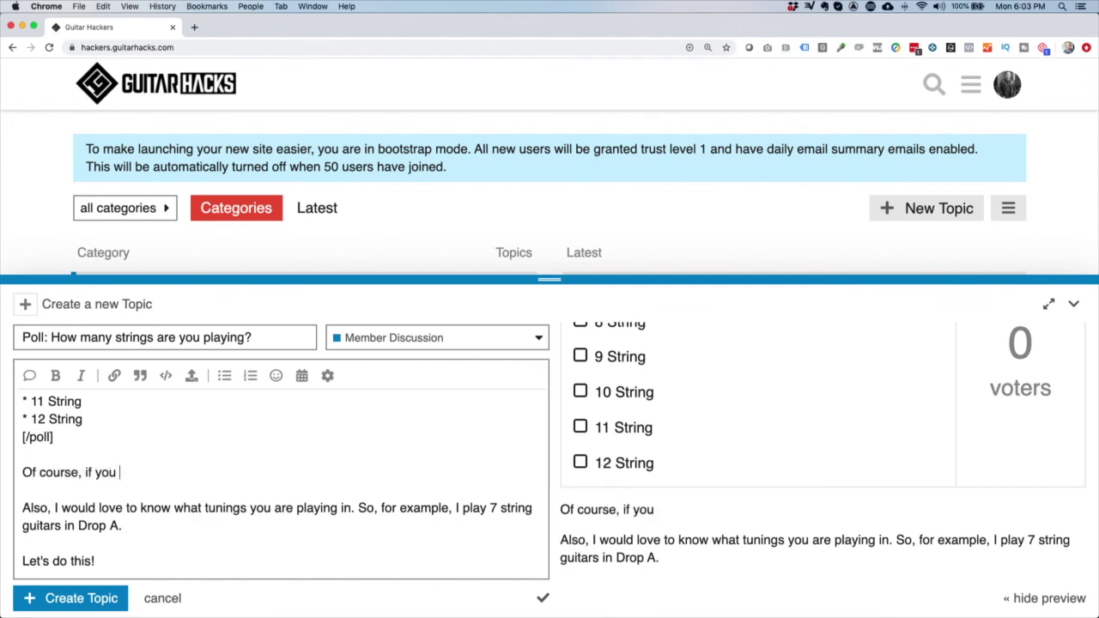
type("are playing")
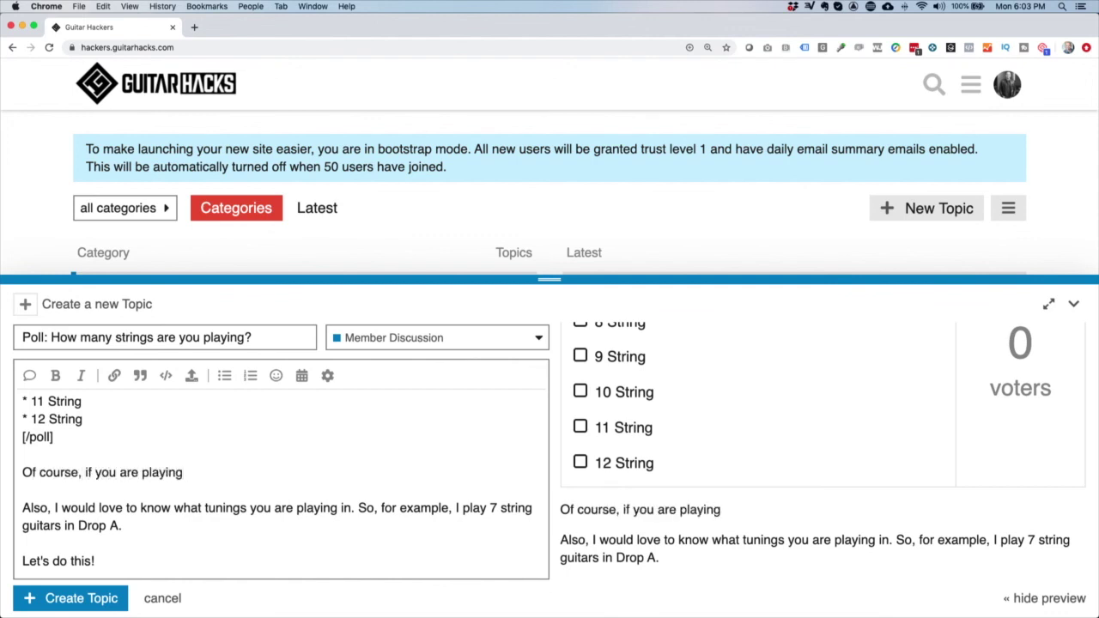
type(" guitars with more s")
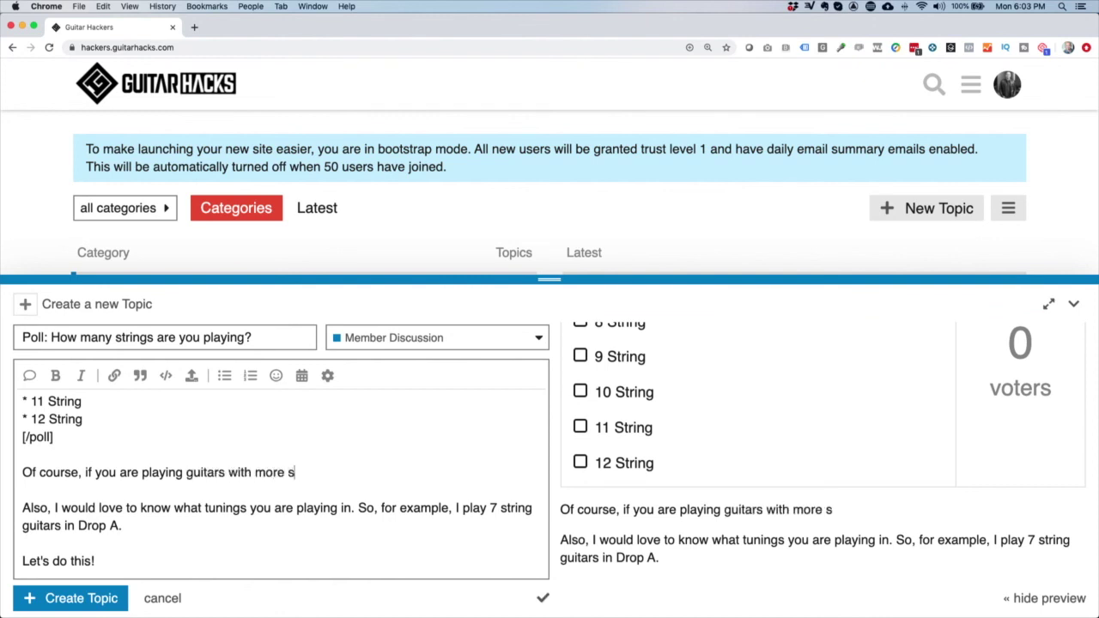
type("trings, Iet us know (and maybe share a p")
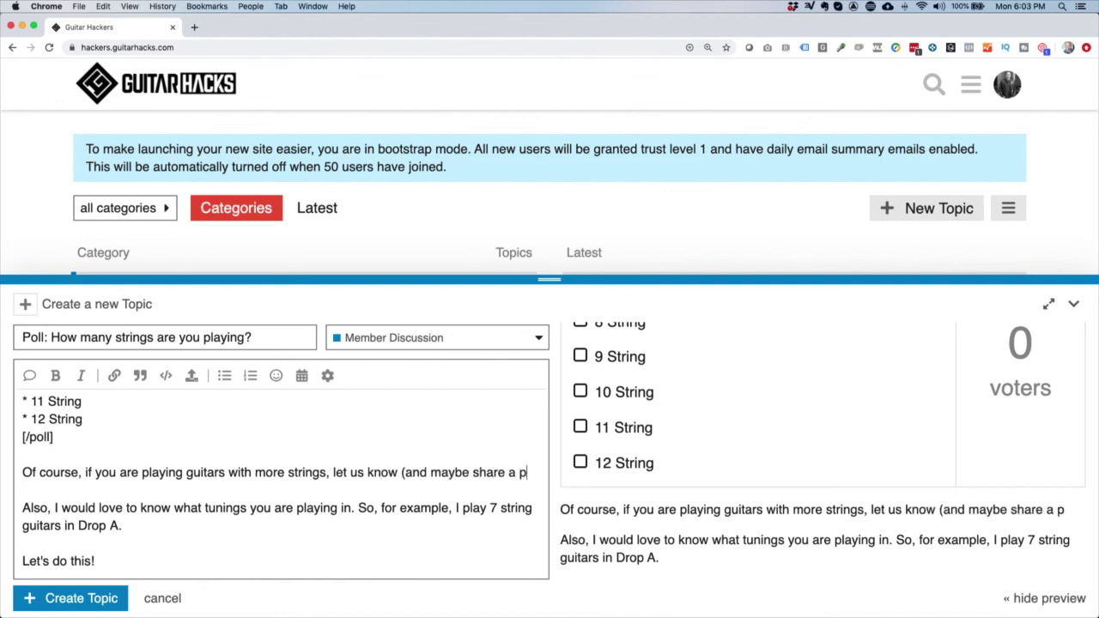
type("icture!)")
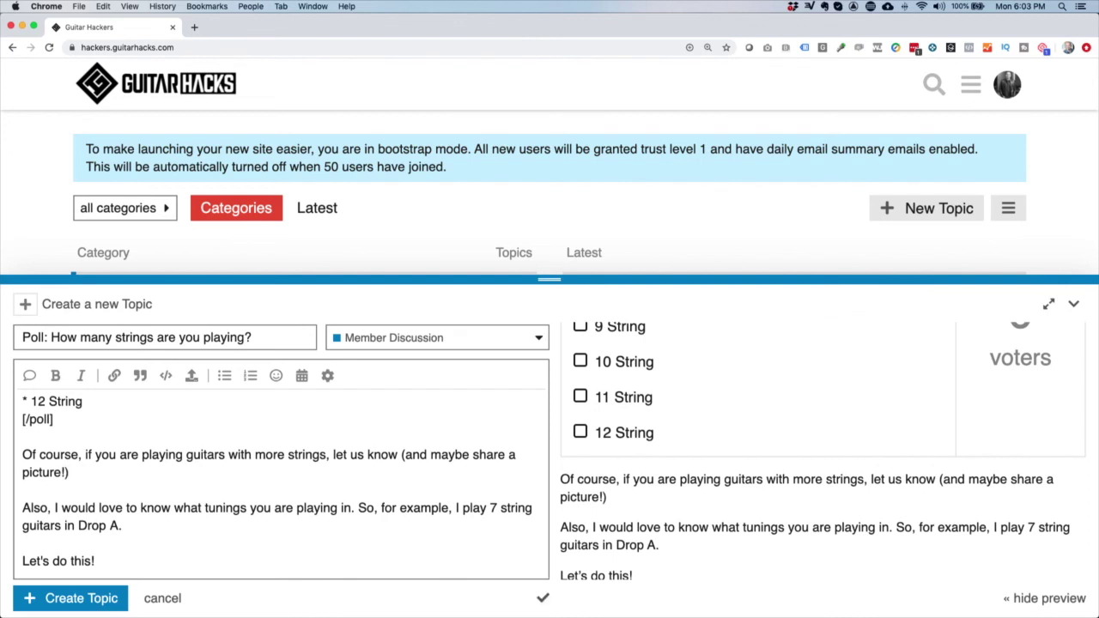
Publish the finished poll topic in the Member Discussion category.
scroll(221, 520, "down", 2)
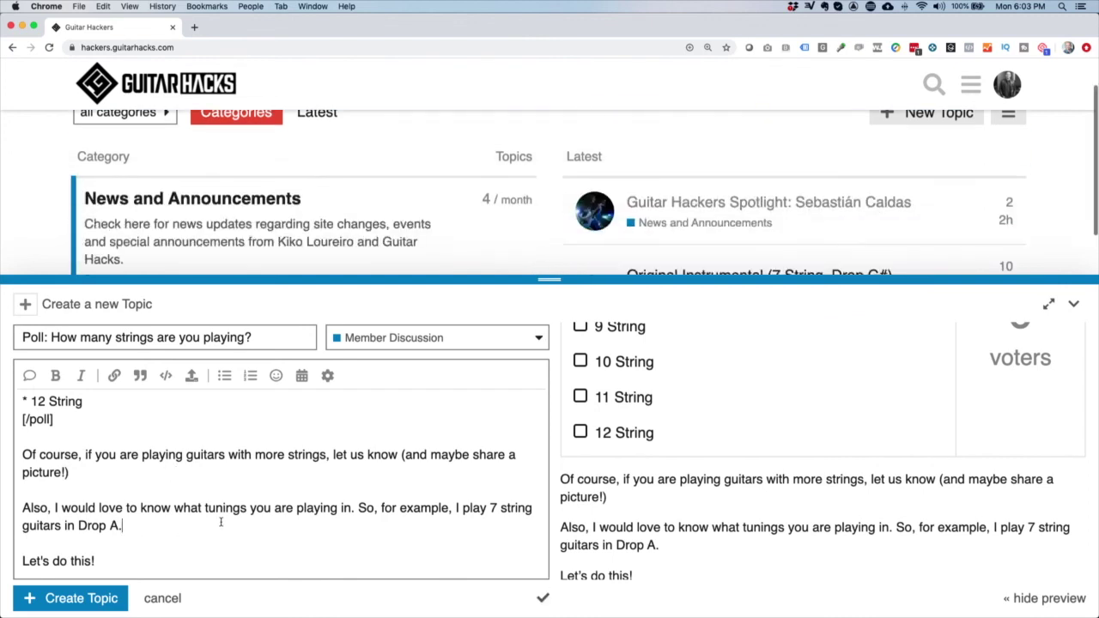
left_click(107, 600)
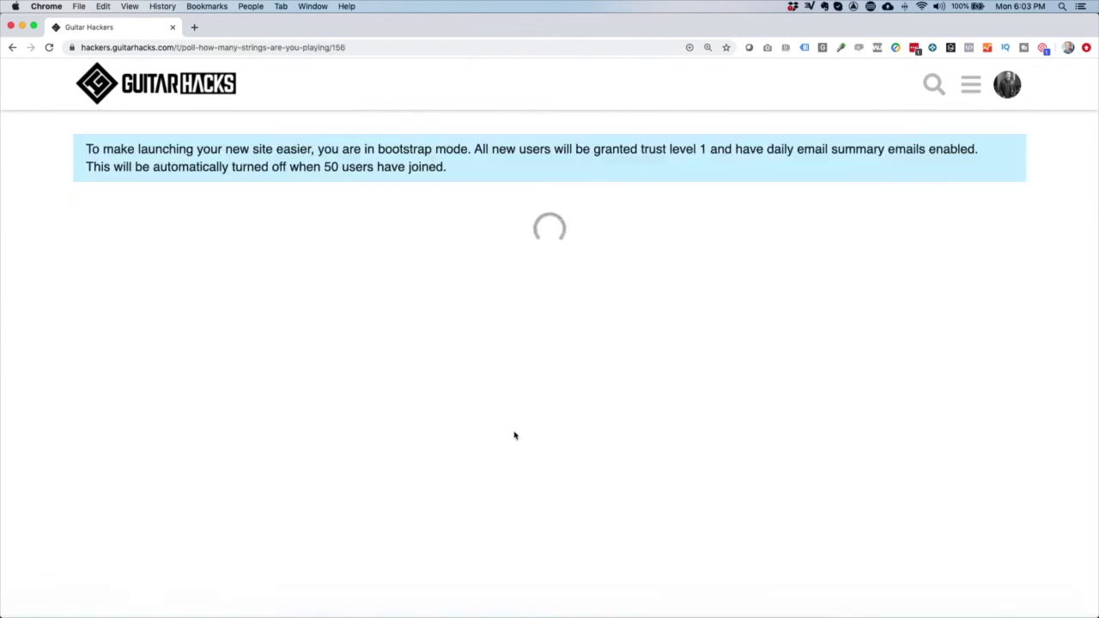
Vote for the 7 String option in the published poll.
scroll(484, 422, "down", 5)
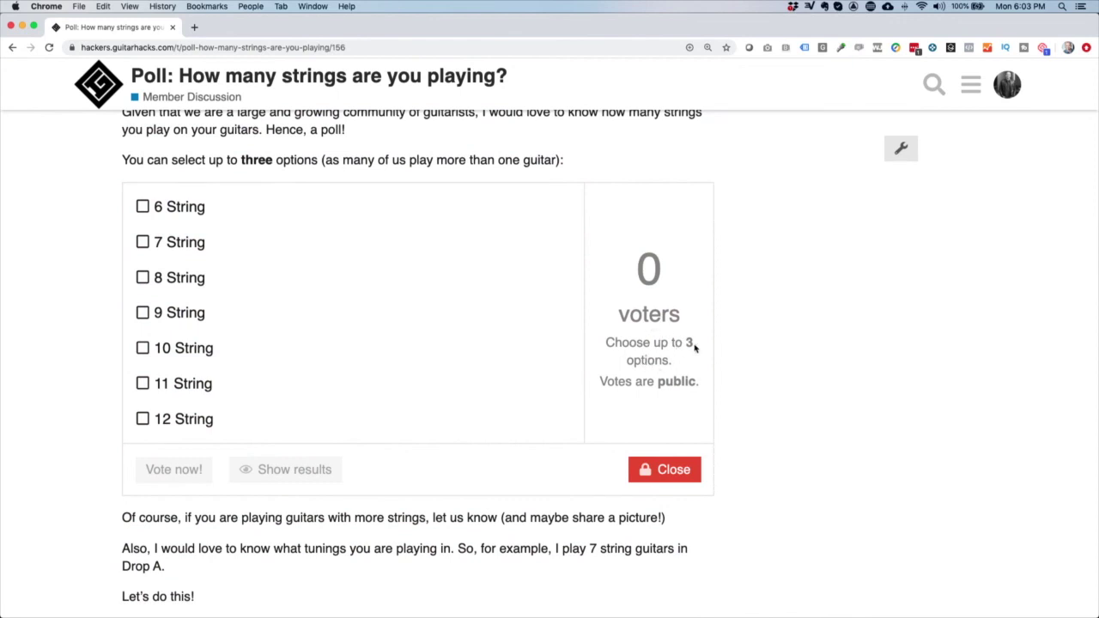
scroll(653, 309, "up", 1)
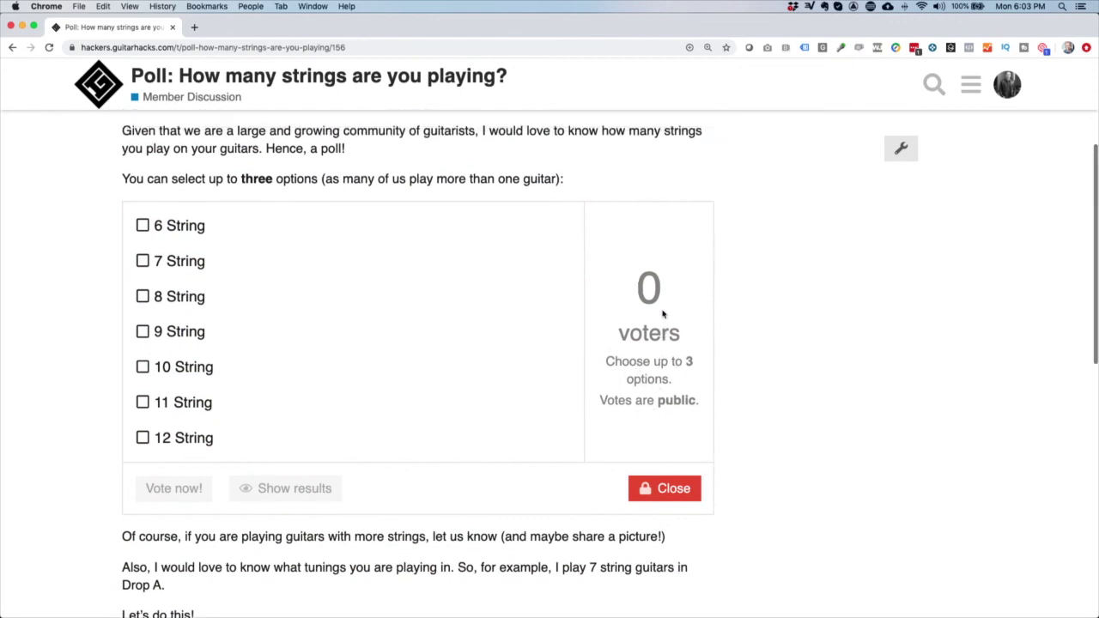
left_click(143, 262)
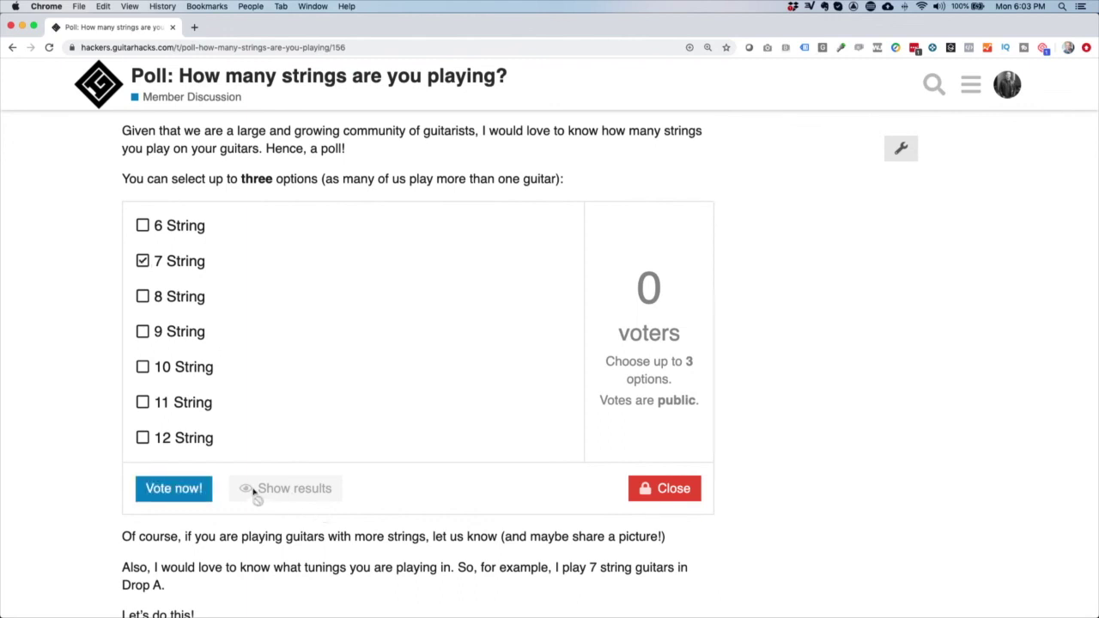
left_click(183, 490)
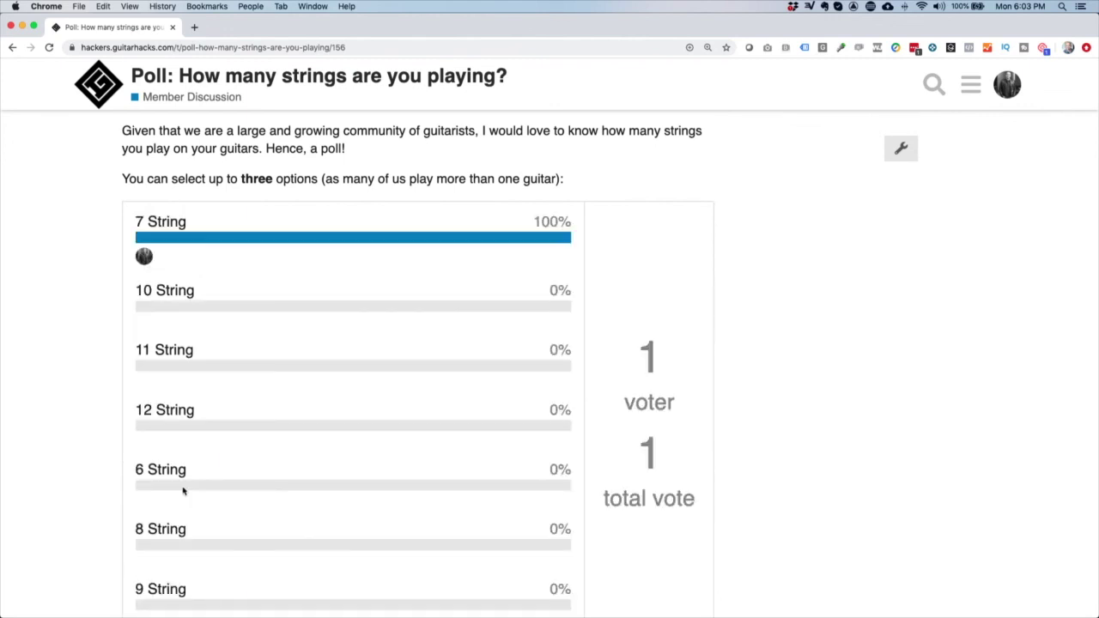